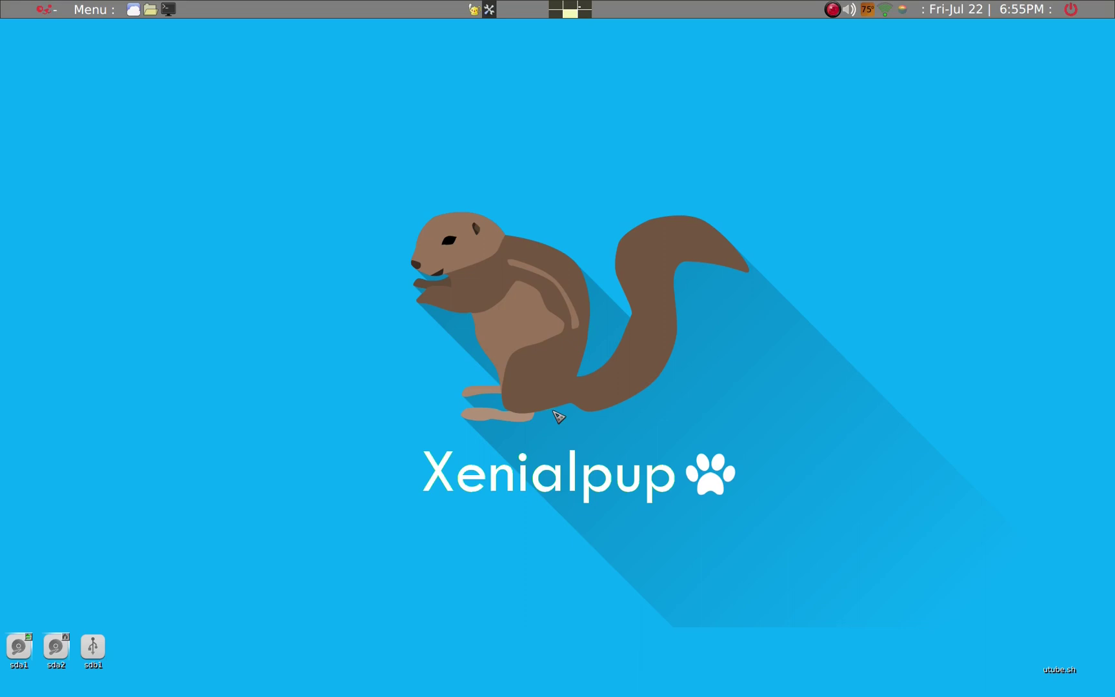
# Run lscpu and uname -m in a terminal to confirm the i686 architecture, then exit
pyautogui.hotkey('ctrl', 'alt', 't')
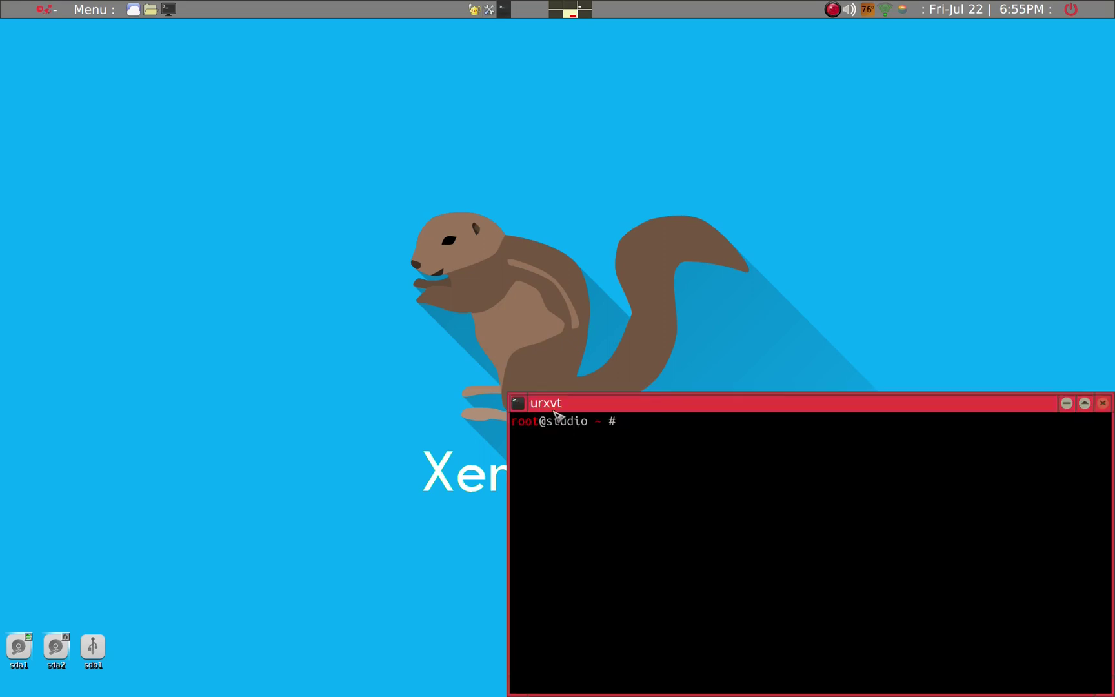
pyautogui.write('lscpu')
pyautogui.press('Return')
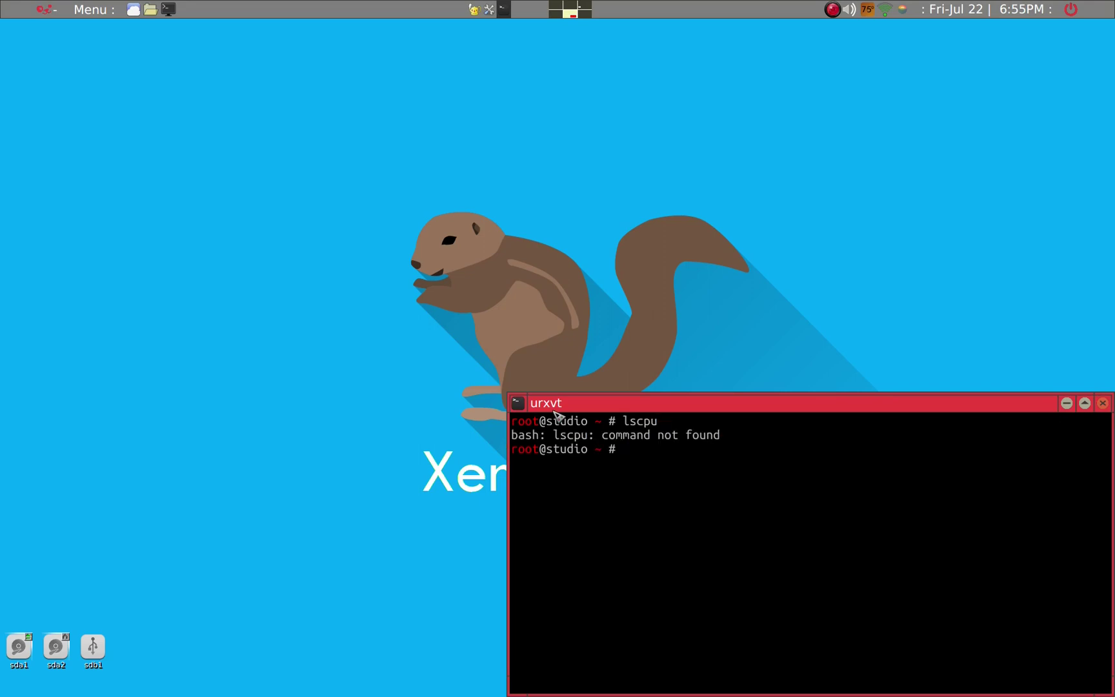
pyautogui.write('uname -m')
pyautogui.press('Return')
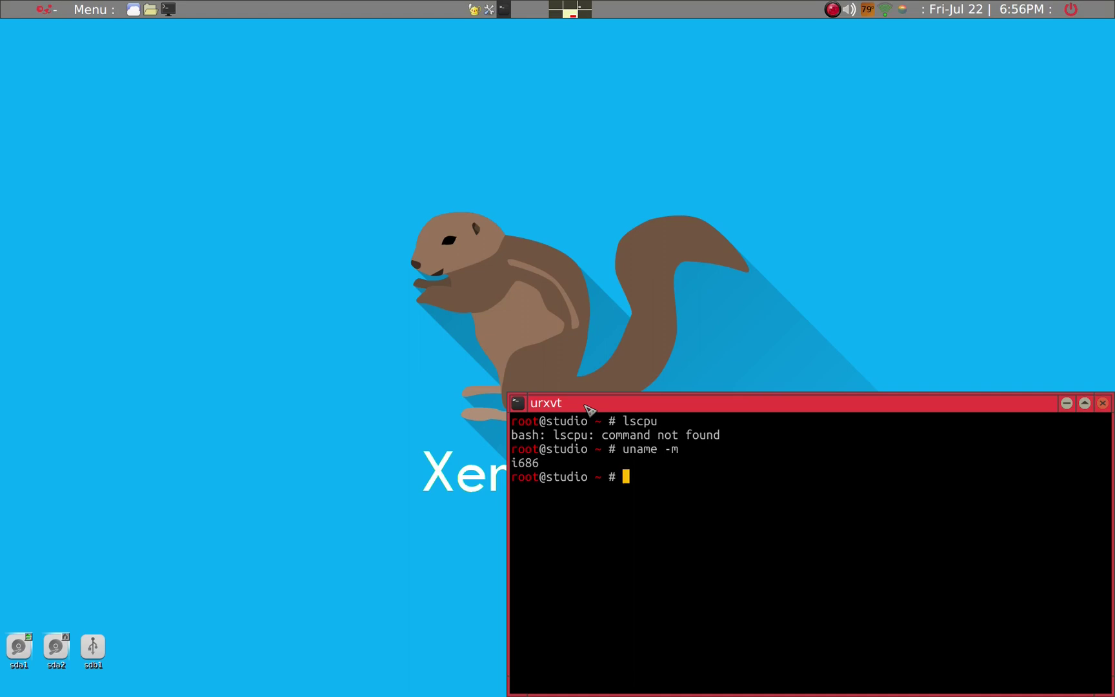
pyautogui.write('exit')
pyautogui.press('Return')
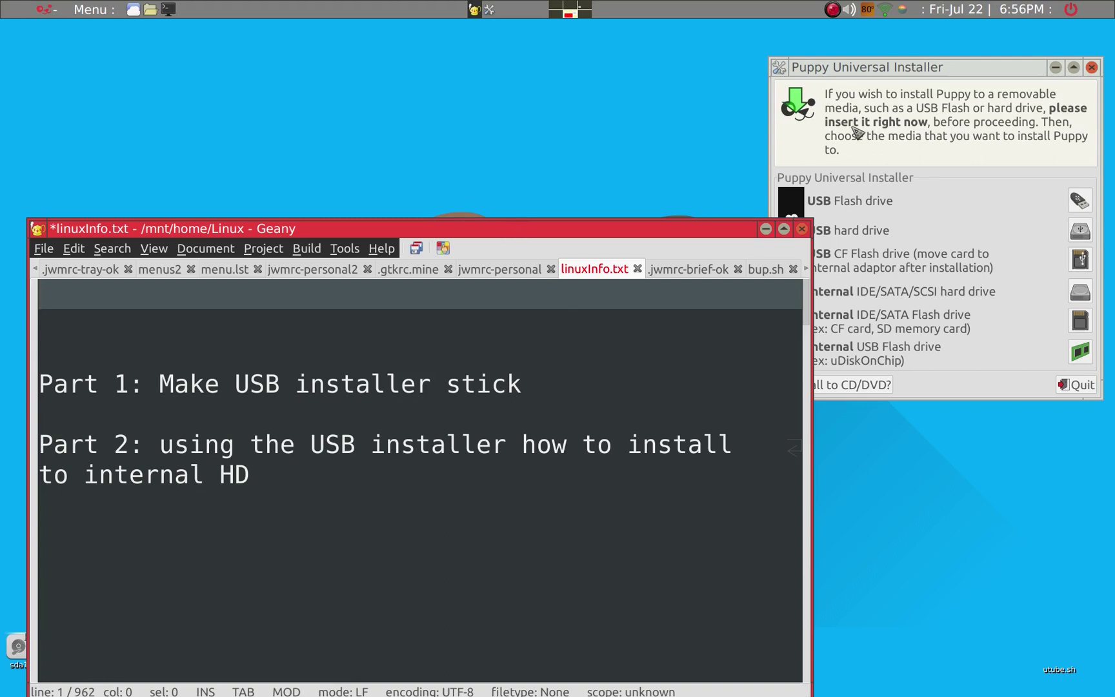
pyautogui.click(865, 73)
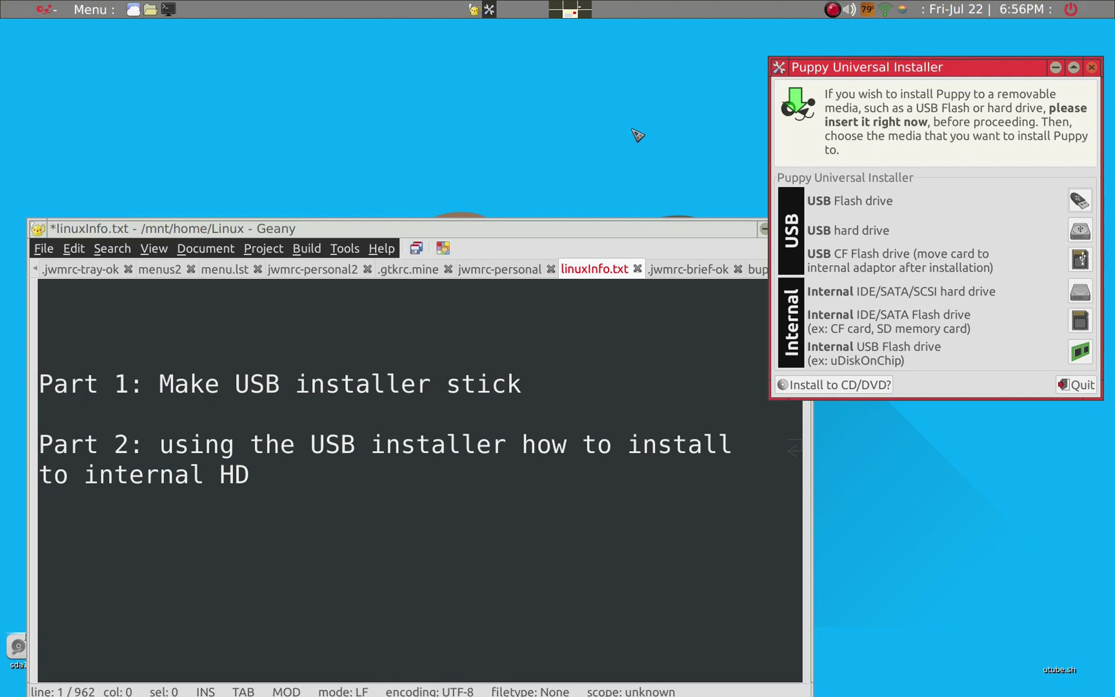
pyautogui.click(671, 234)
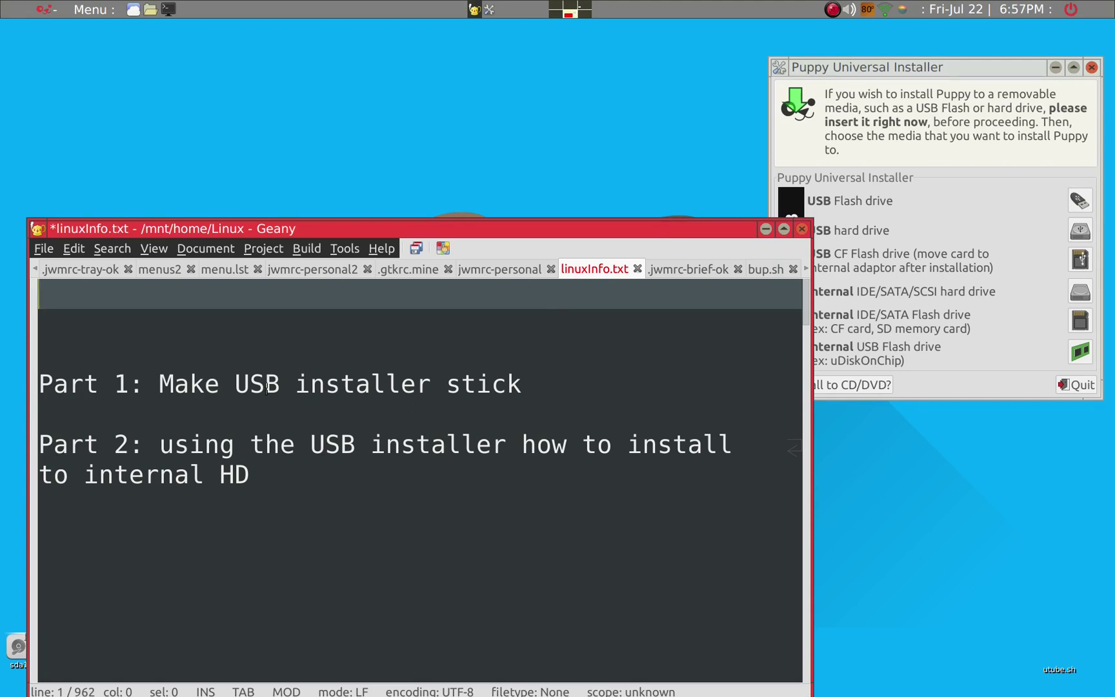
pyautogui.click(540, 389)
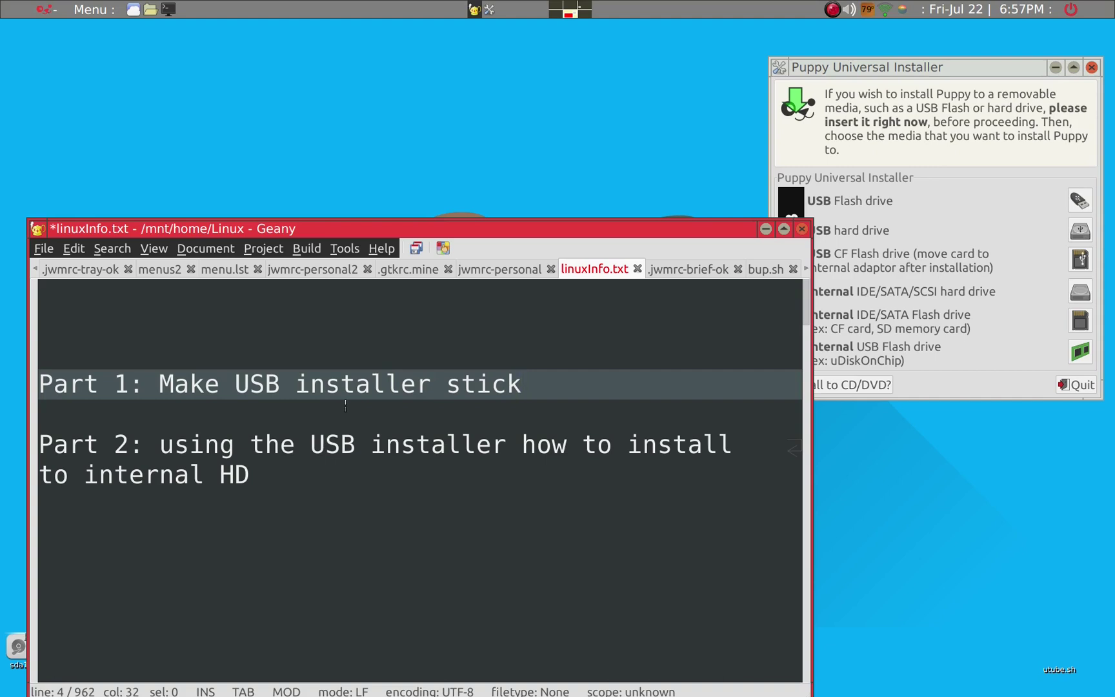
# Launch gparted from the pRun launcher to show the /dev/sda partition layout
pyautogui.press('super+d')
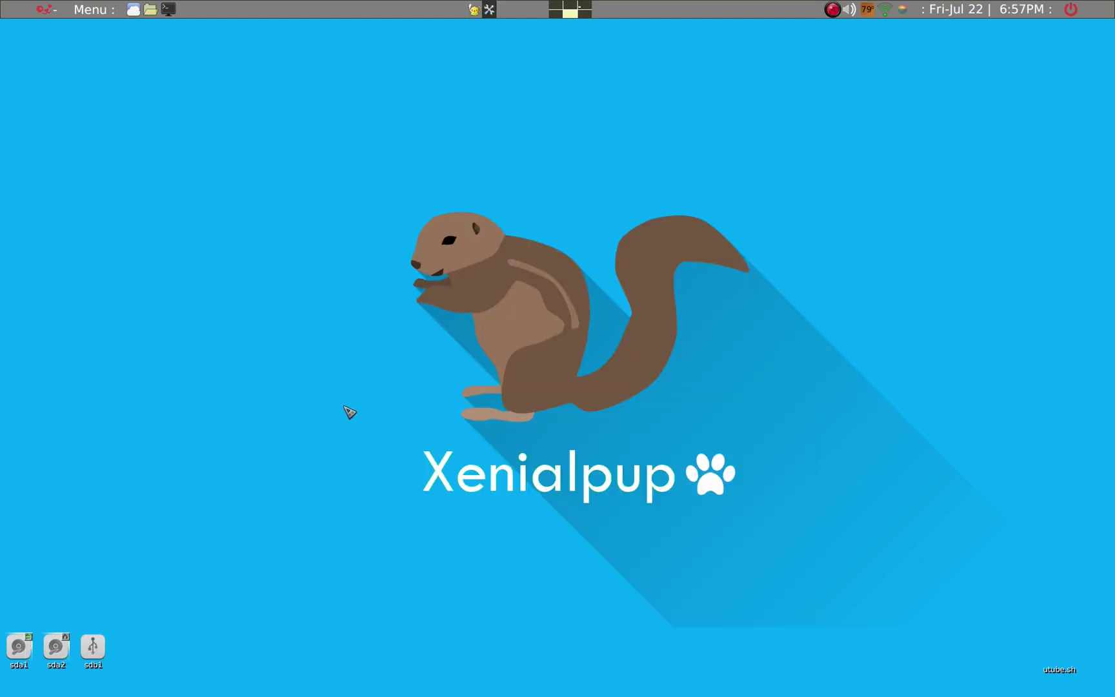
pyautogui.moveTo(98, 648)
pyautogui.hotkey('alt', 'F2')
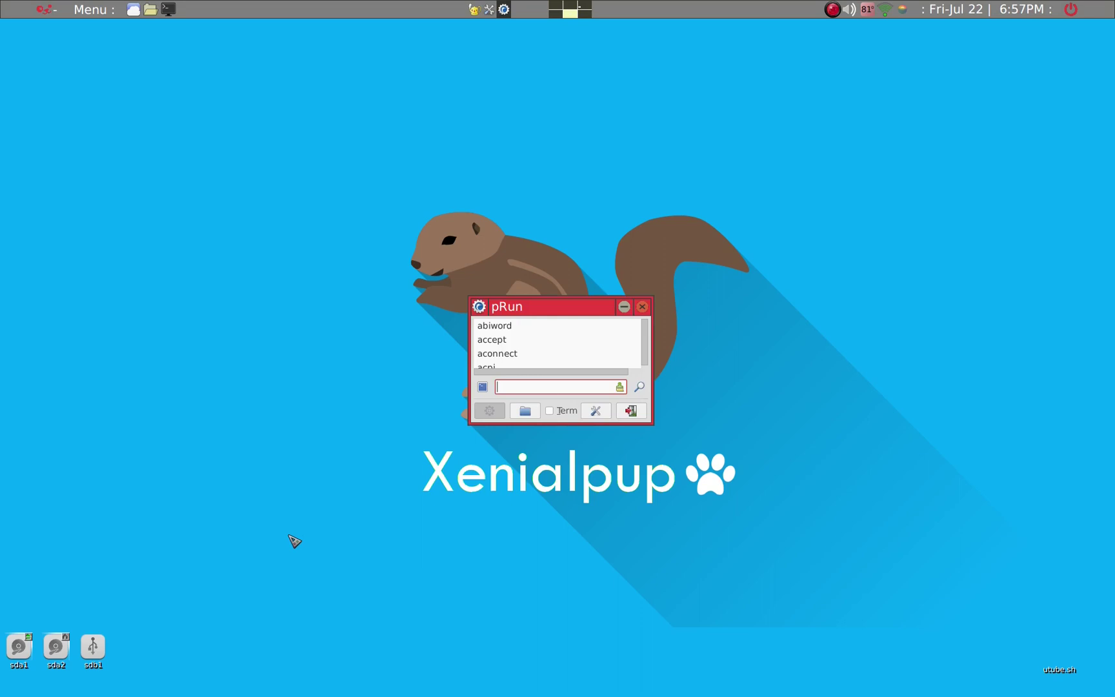
pyautogui.write('gp')
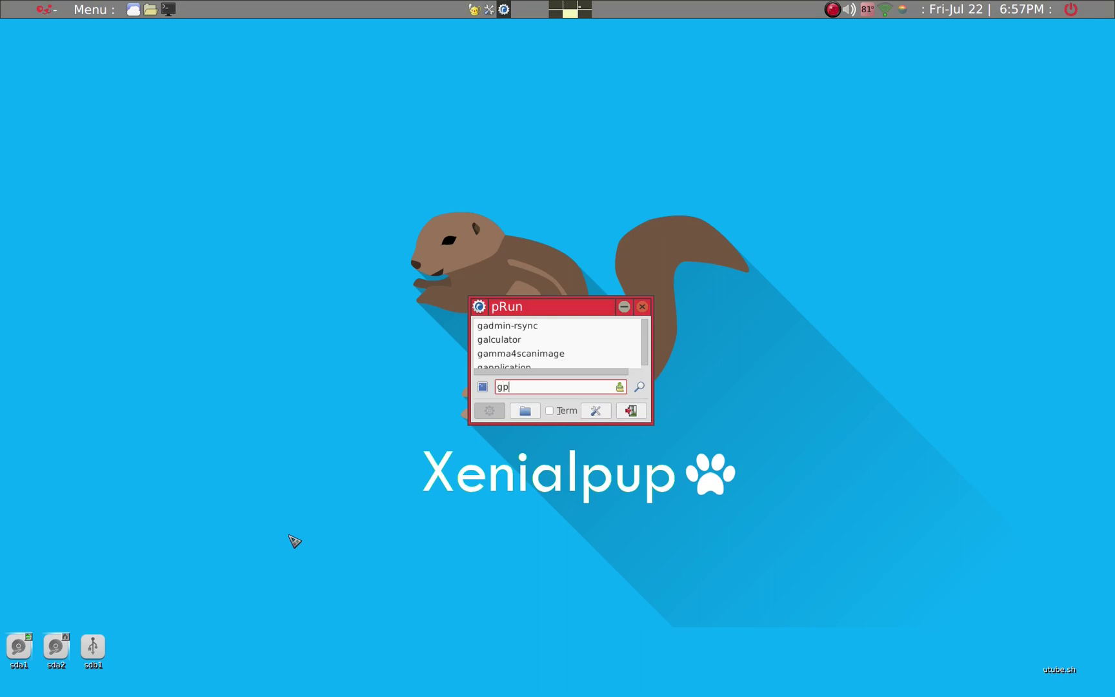
pyautogui.write('arted')
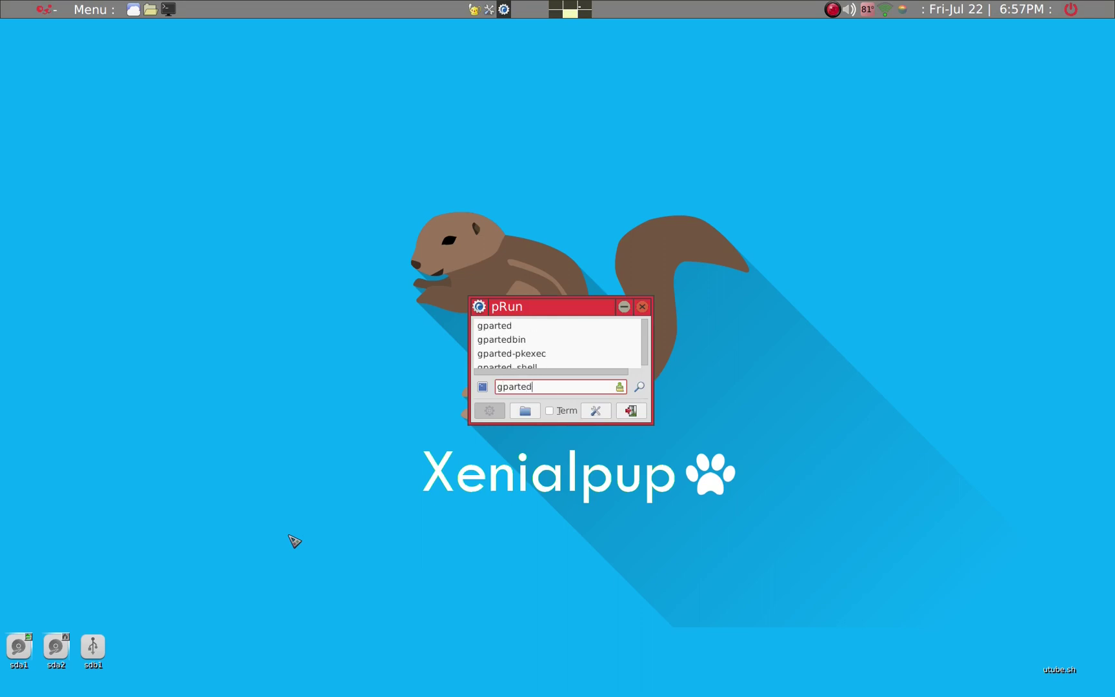
pyautogui.press('Return')
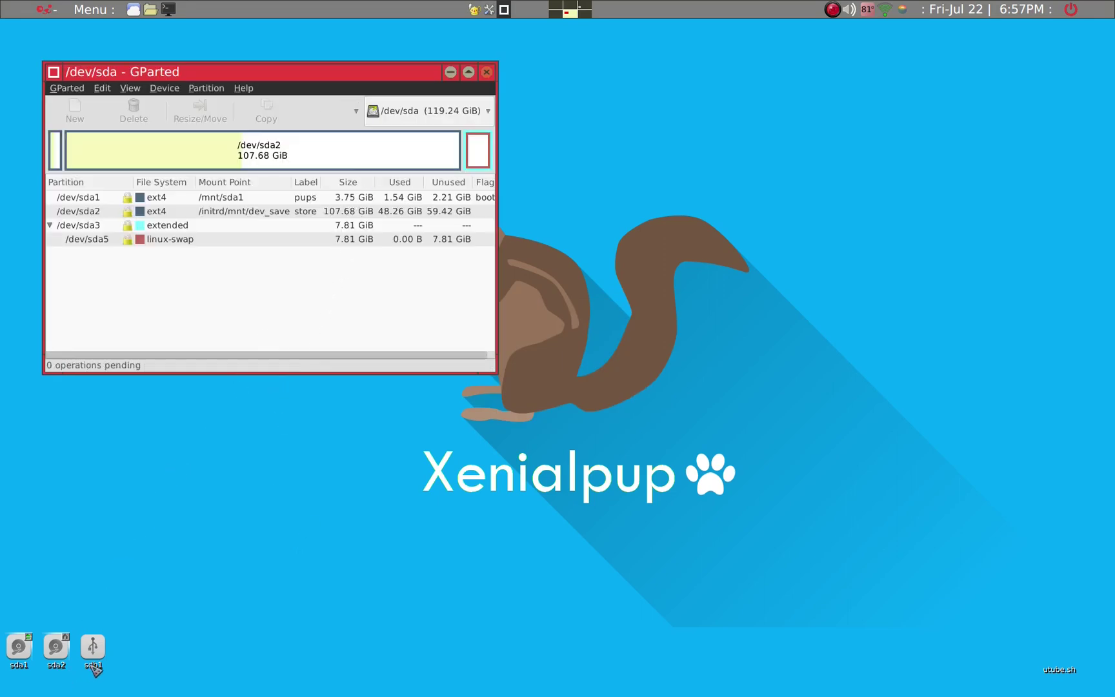
# Switch to the 28.64 GiB /dev/sdb and try a new partition table, dismissing the active-partition error
pyautogui.click(400, 110)
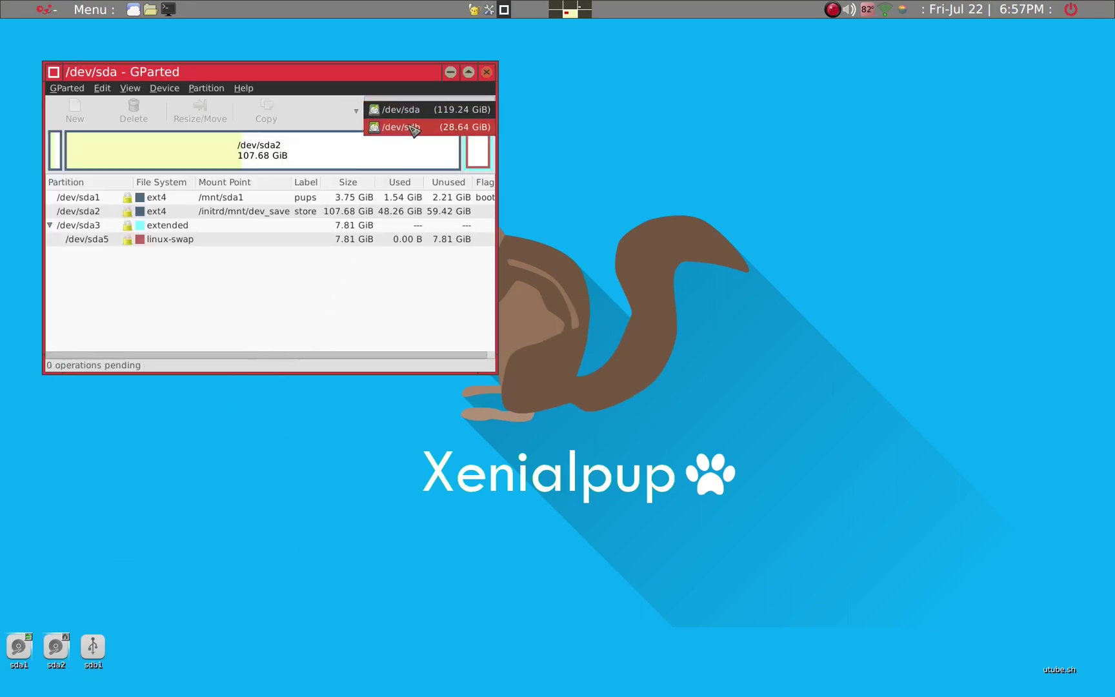
pyautogui.click(413, 128)
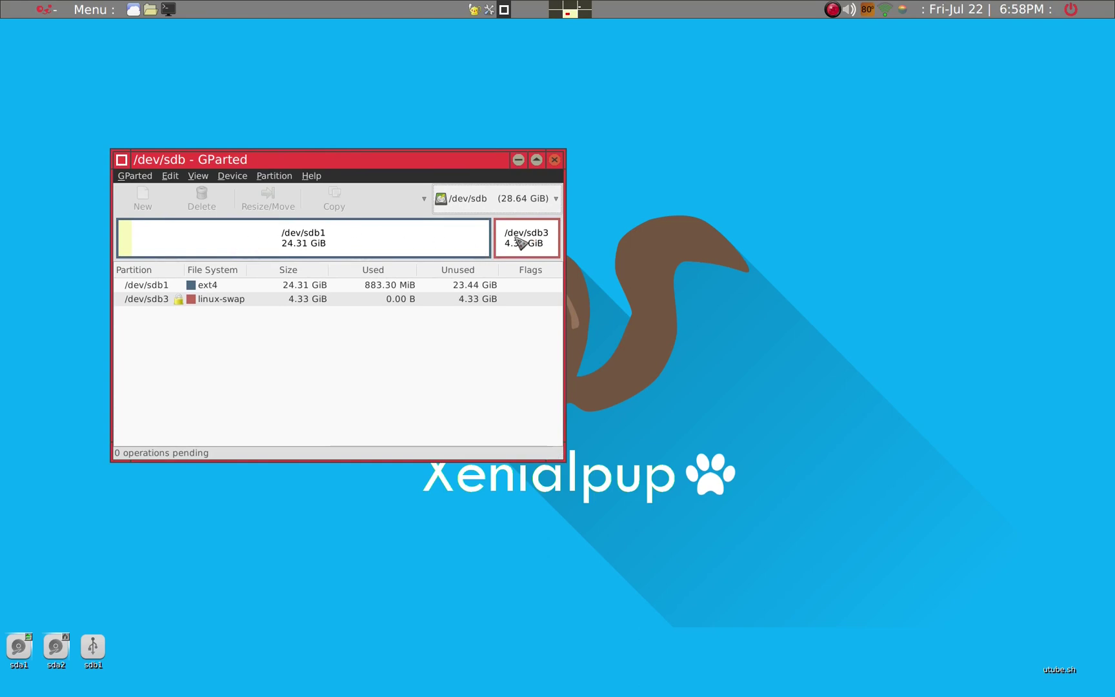
pyautogui.click(239, 180)
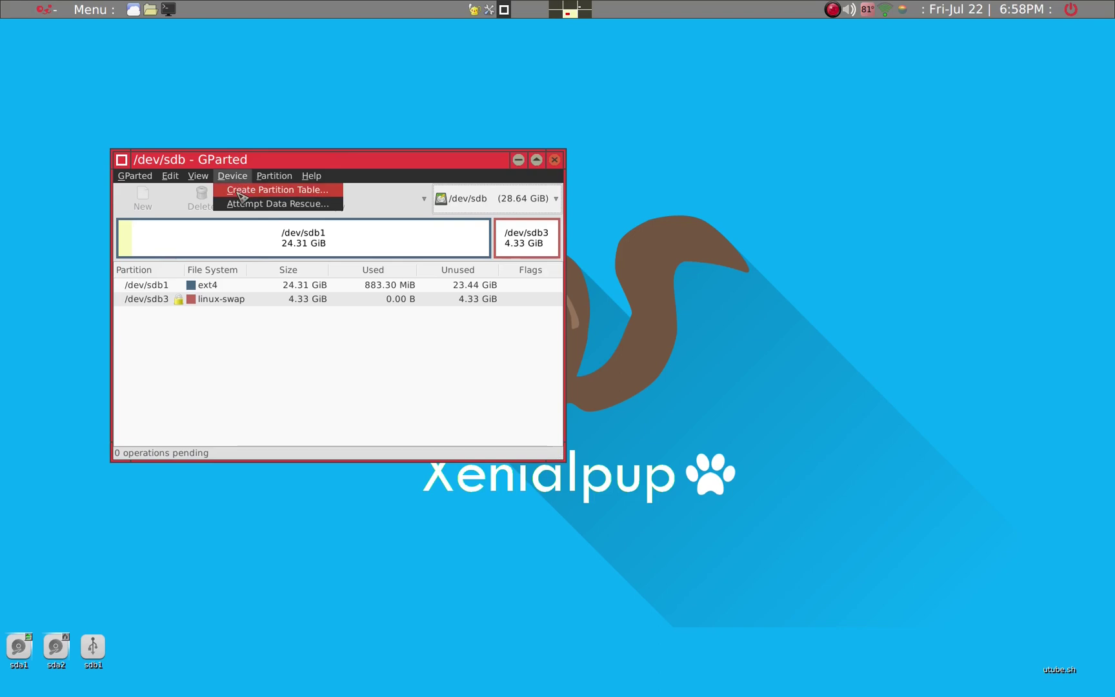
pyautogui.click(241, 192)
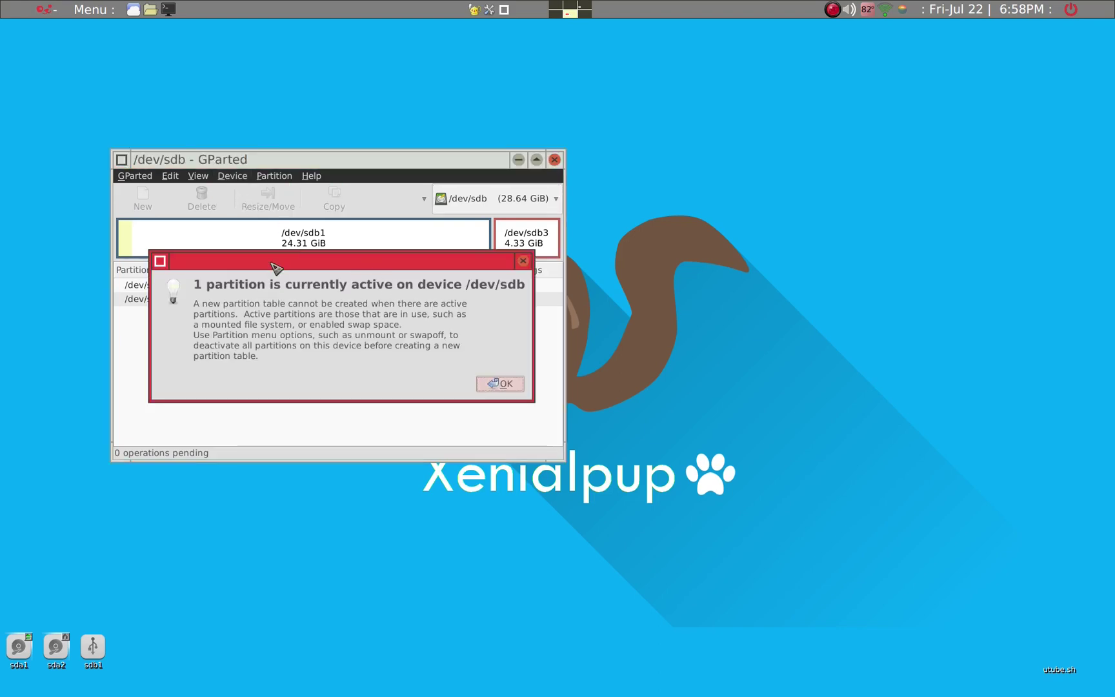
pyautogui.moveTo(264, 257); pyautogui.dragTo(271, 340)
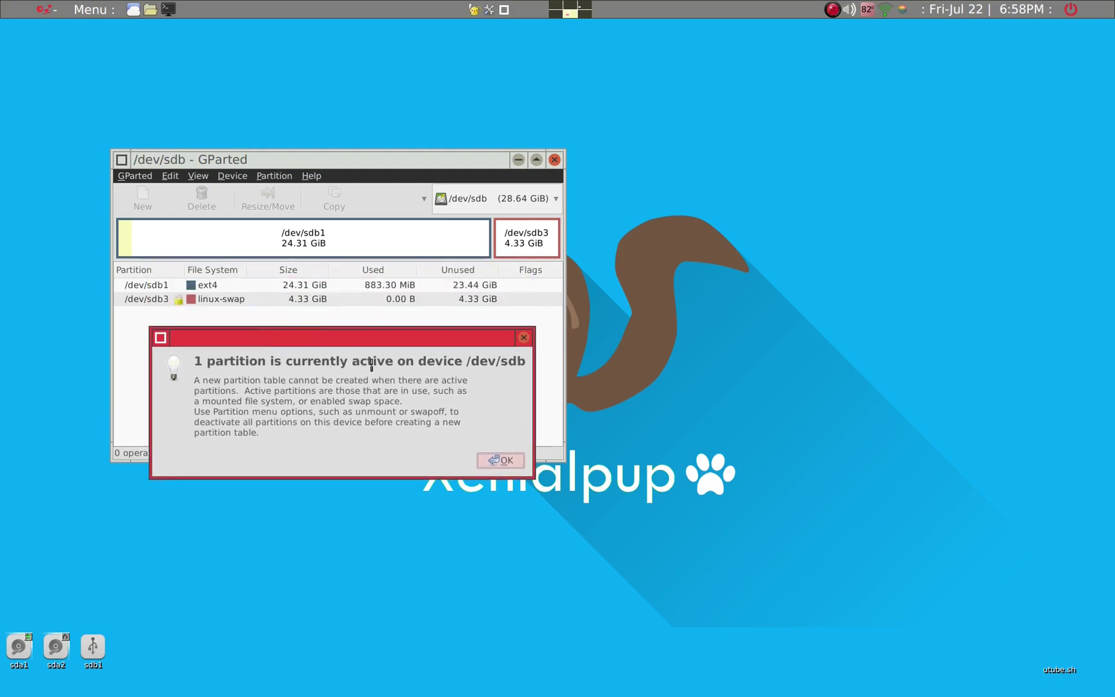
pyautogui.click(507, 461)
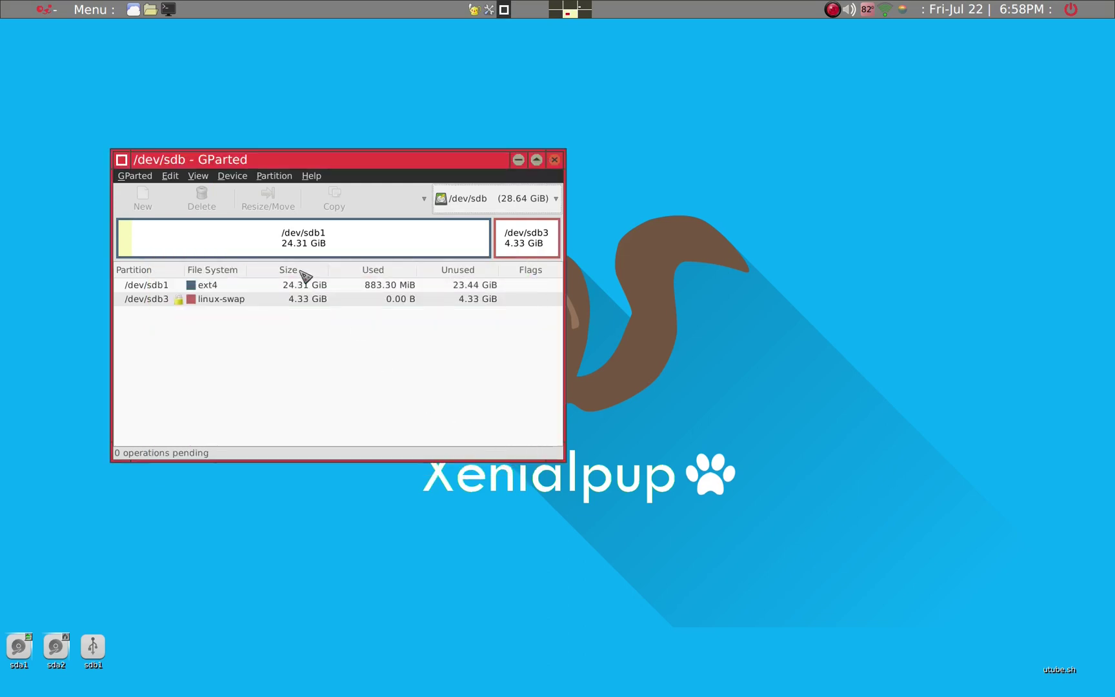
# Turn swap off on the /dev/sdb3 linux-swap partition
pyautogui.click(294, 248)
pyautogui.click(539, 249)
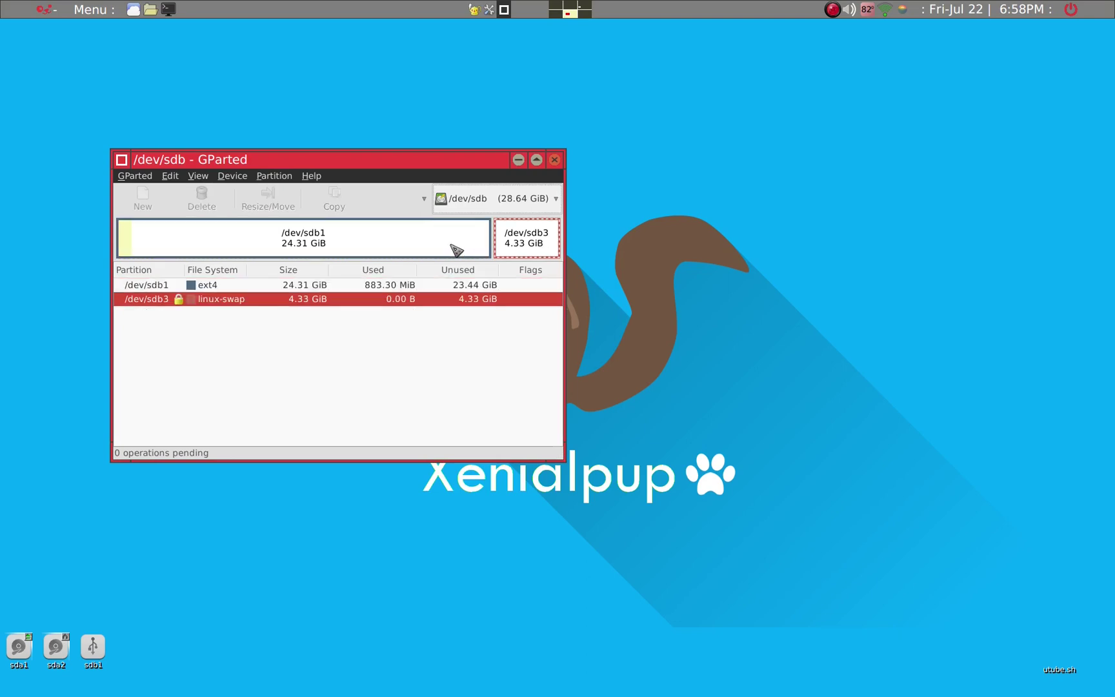
pyautogui.click(416, 249)
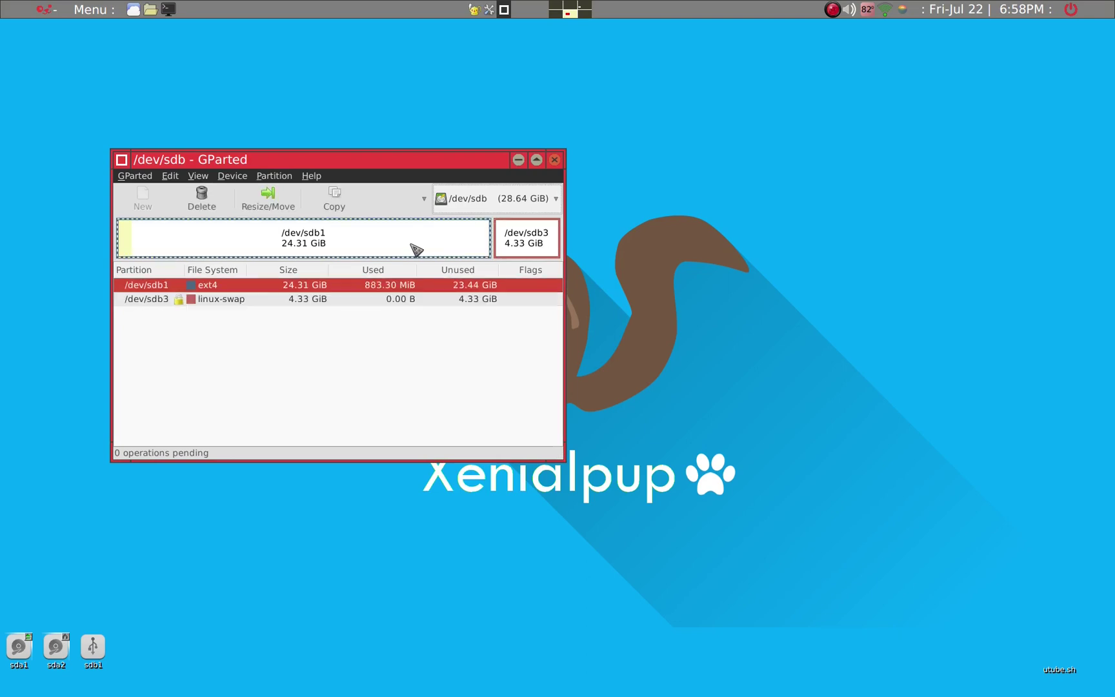
pyautogui.click(539, 244)
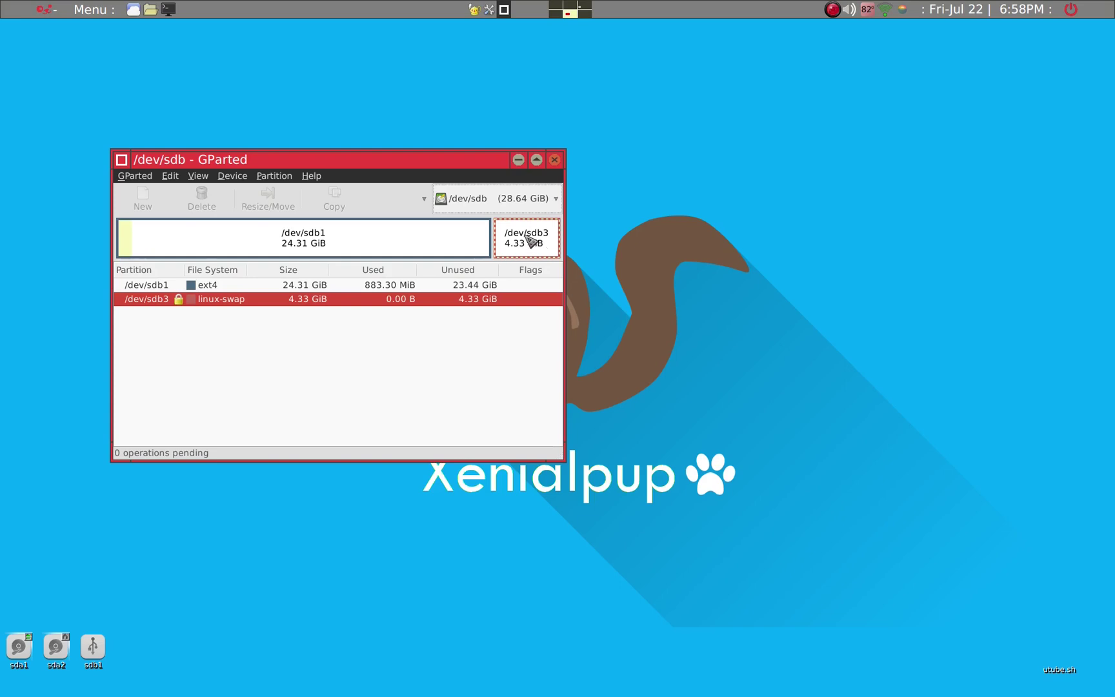
pyautogui.rightClick(530, 241)
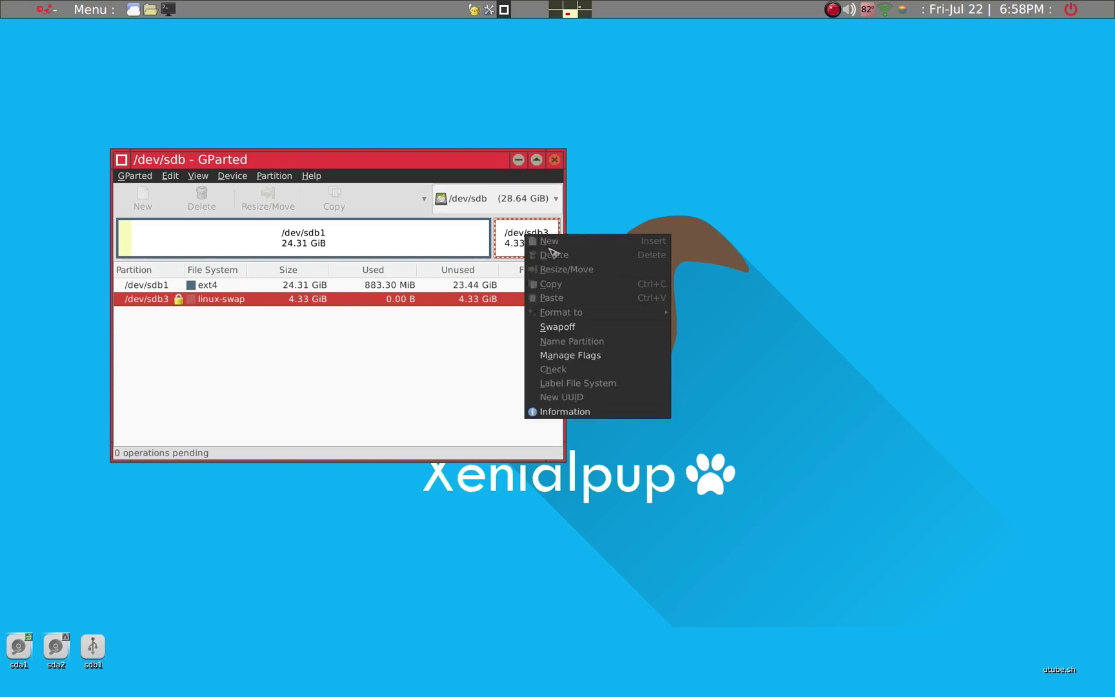
pyautogui.click(557, 327)
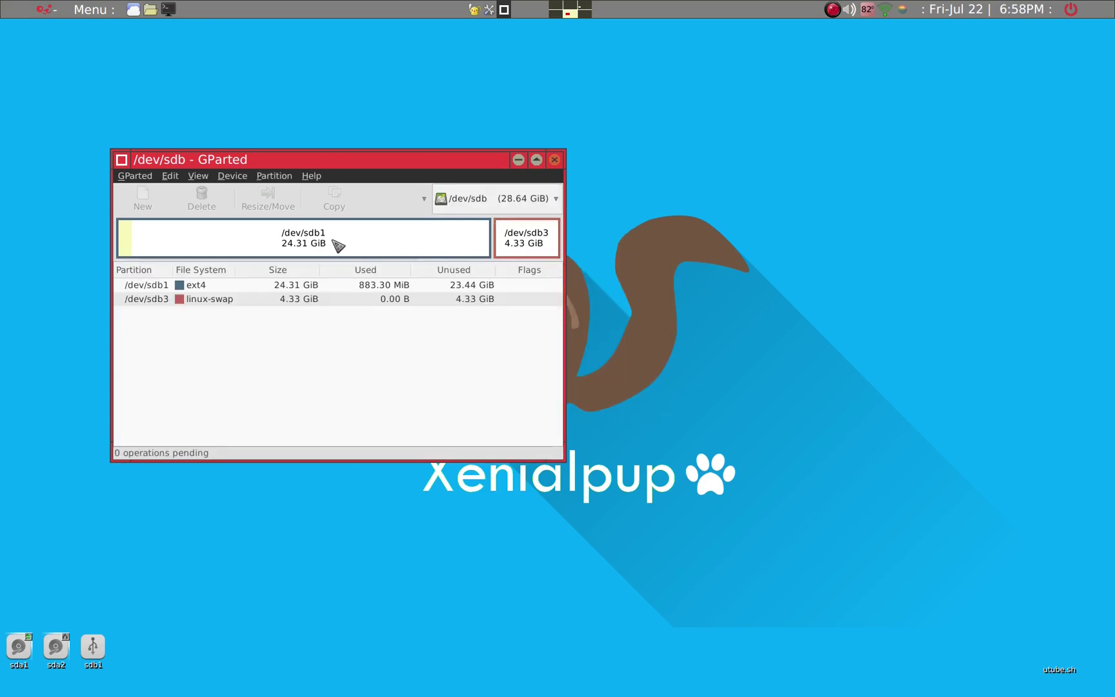
# Create a new msdos partition table on /dev/sdb
pyautogui.click(222, 177)
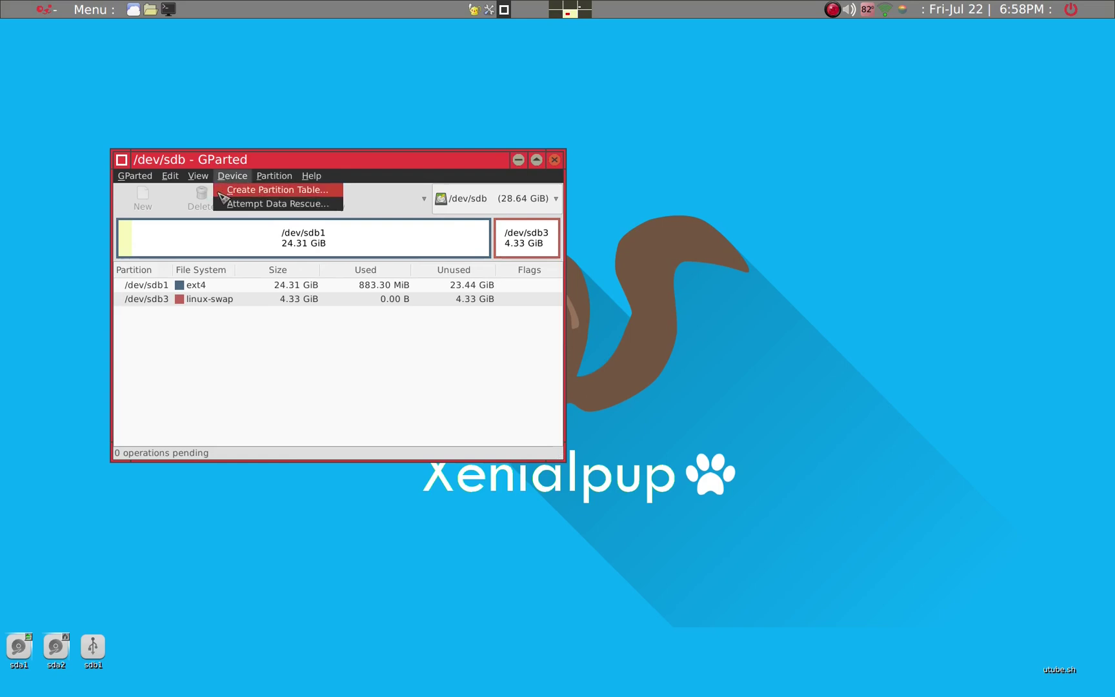
pyautogui.click(221, 194)
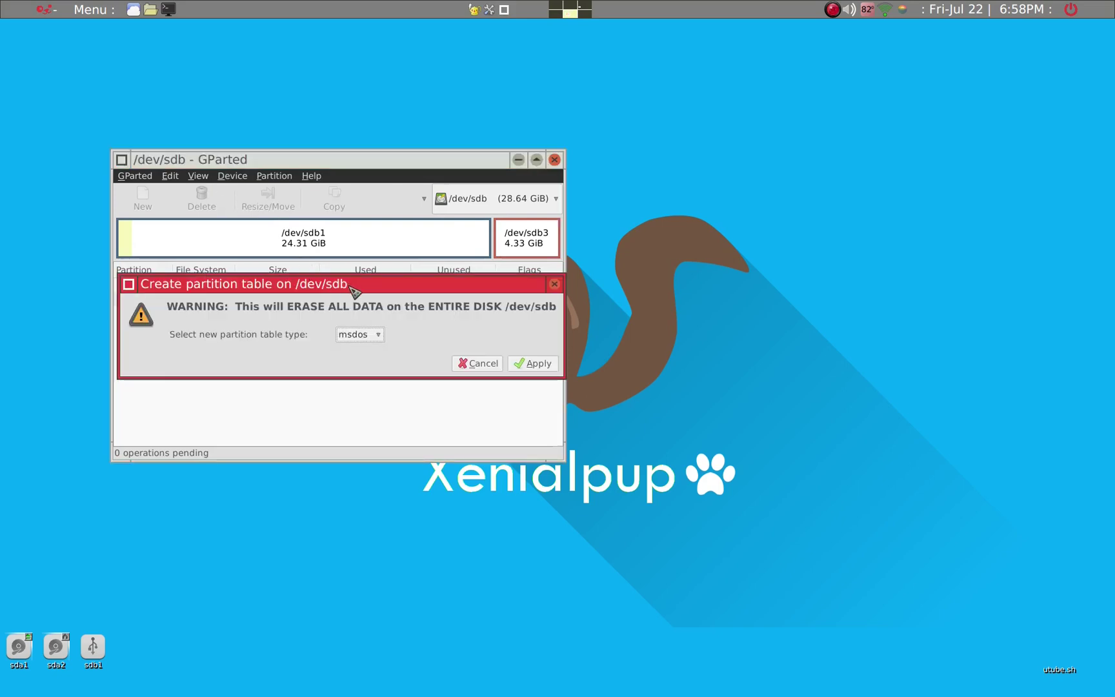
pyautogui.click(379, 336)
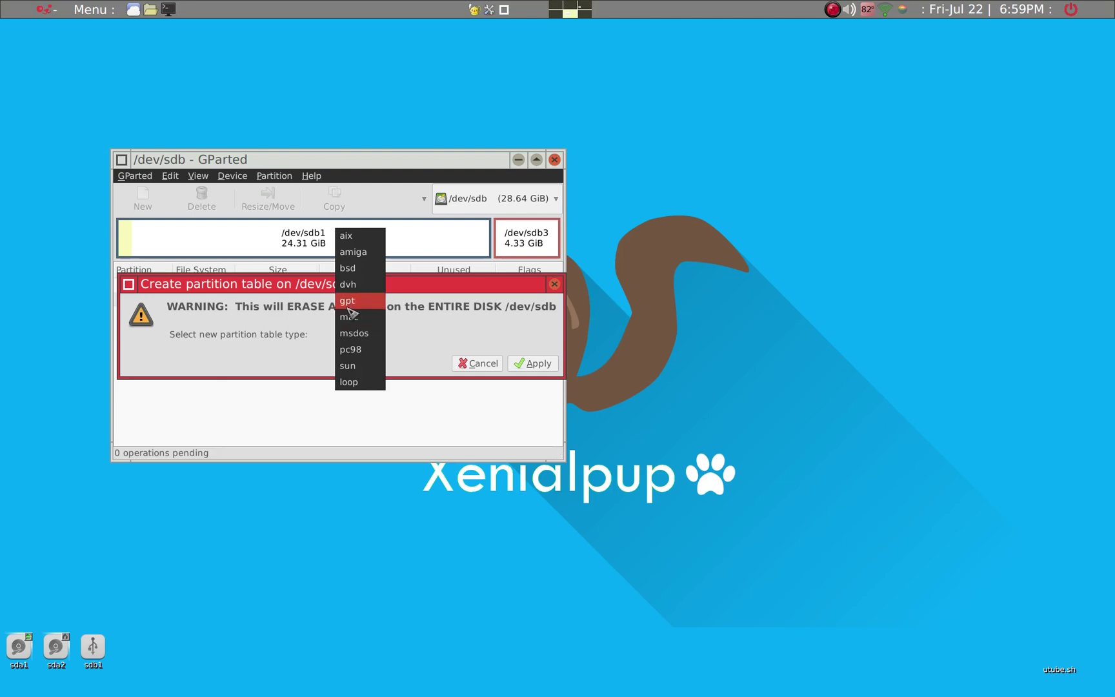
pyautogui.click(355, 334)
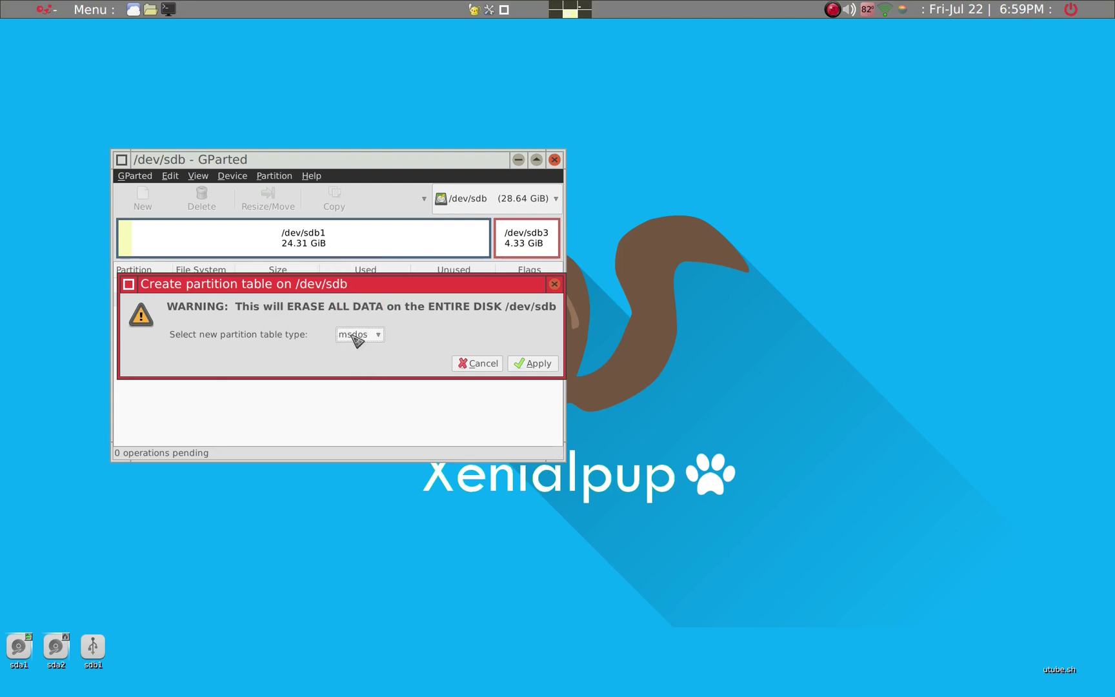
pyautogui.click(534, 364)
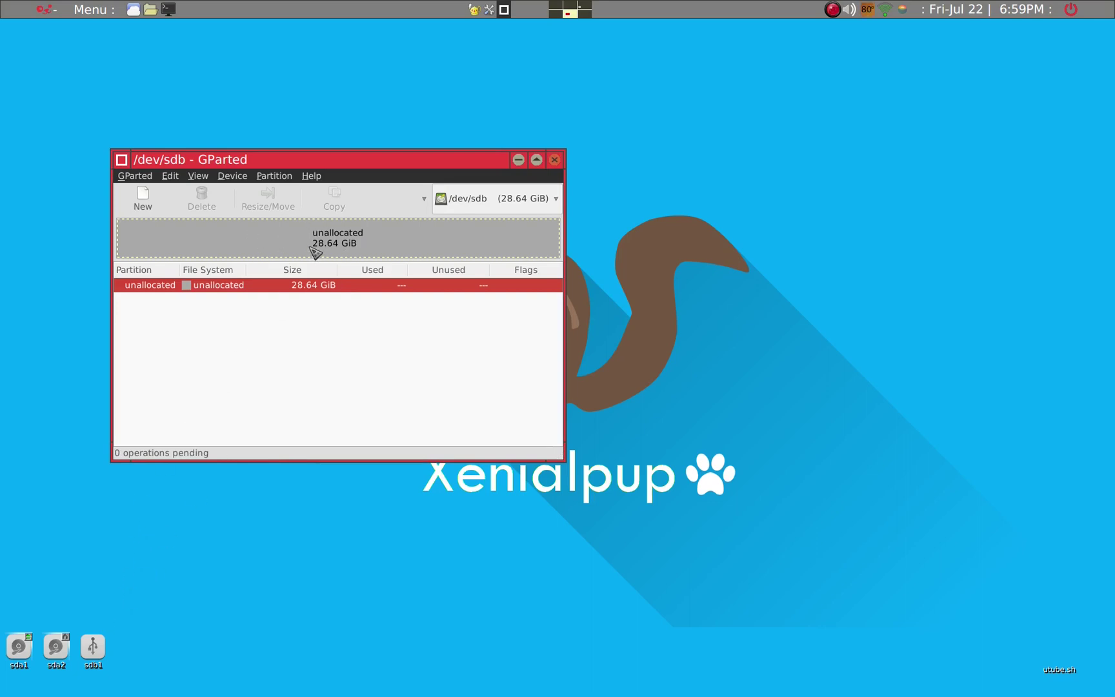
# Add a 300 MiB fat32 primary partition labelled boot at the start of /dev/sdb
pyautogui.click(152, 203)
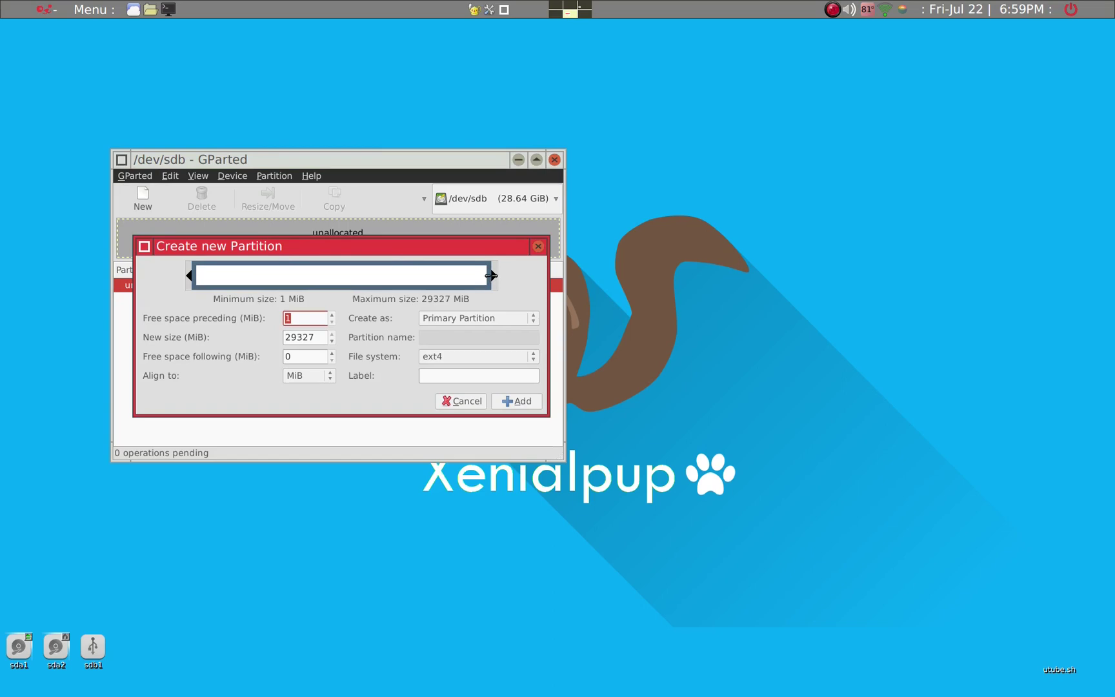
pyautogui.moveTo(492, 276); pyautogui.dragTo(207, 280)
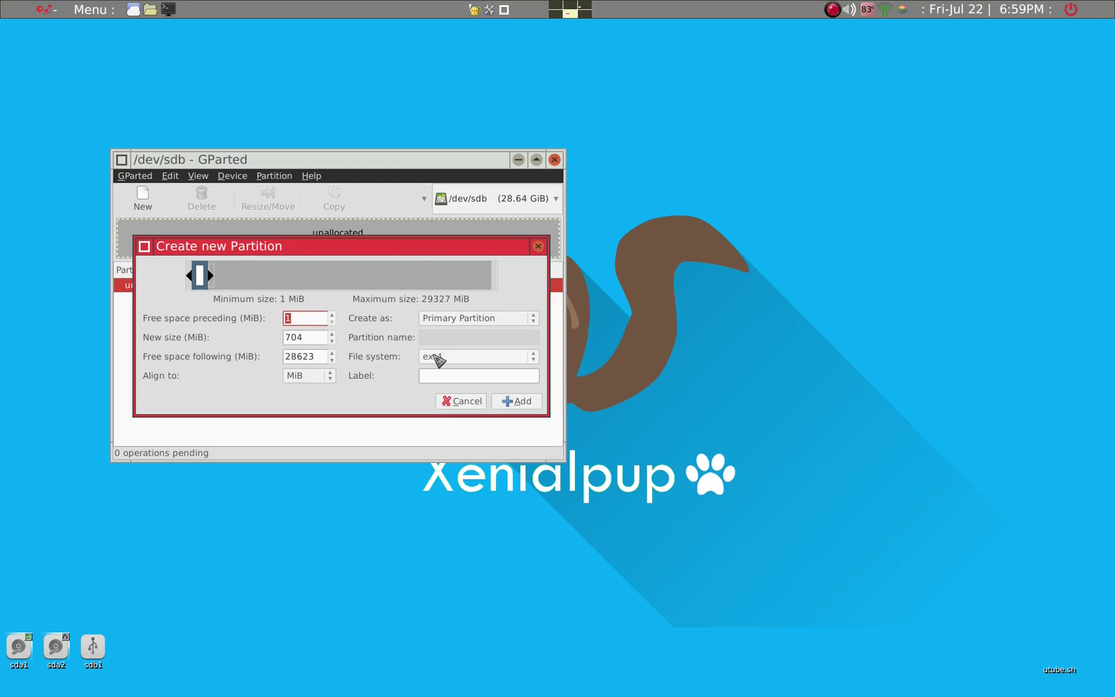
pyautogui.press('Tab')
pyautogui.write('30')
pyautogui.press('Tab')
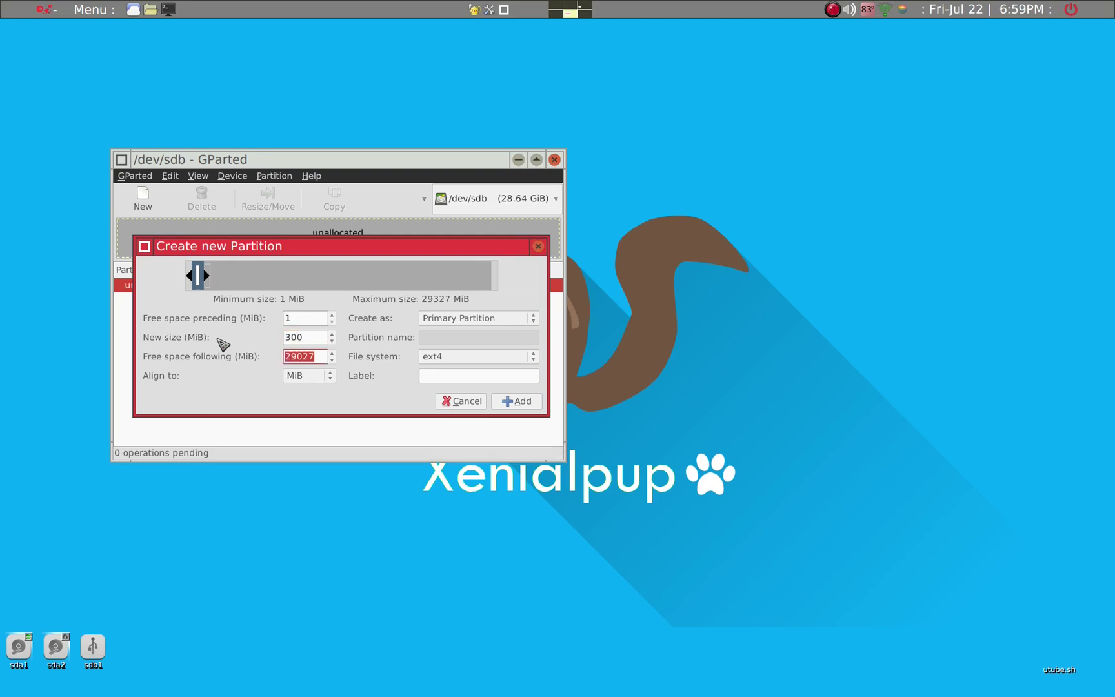
pyautogui.click(469, 366)
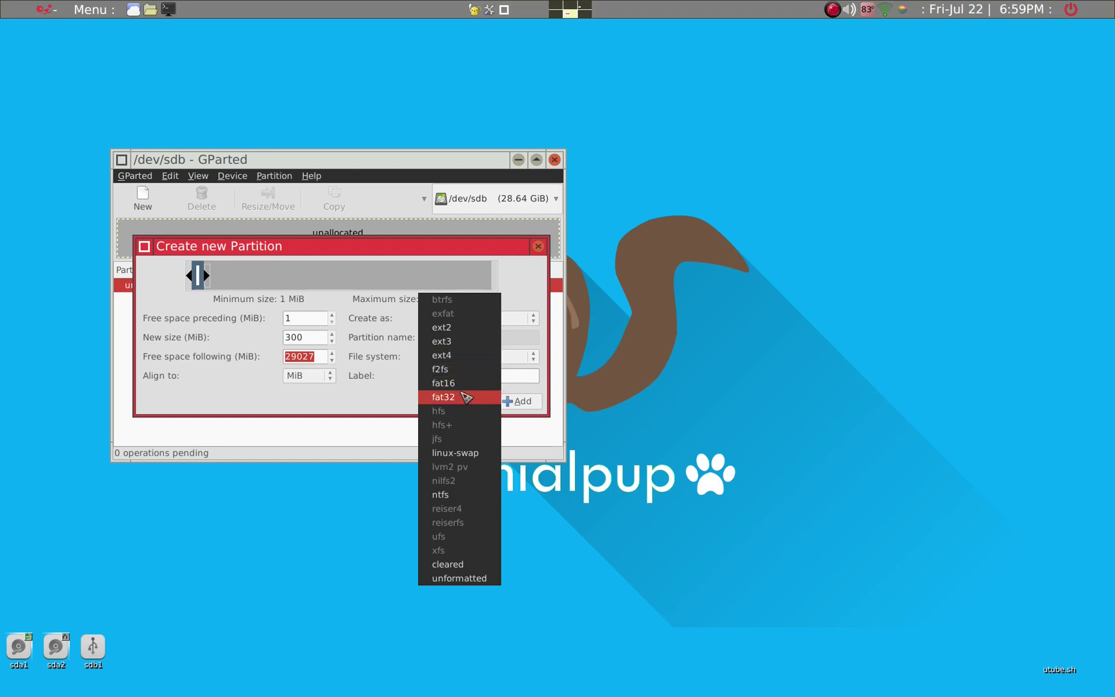
pyautogui.click(463, 397)
pyautogui.click(449, 381)
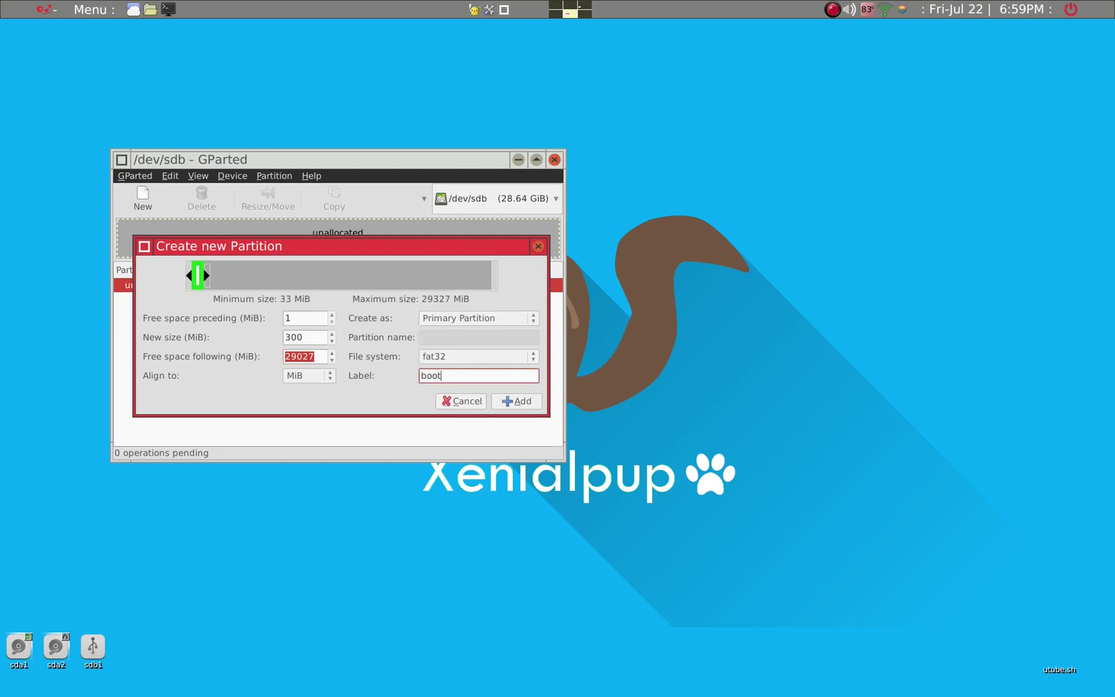
pyautogui.click(516, 401)
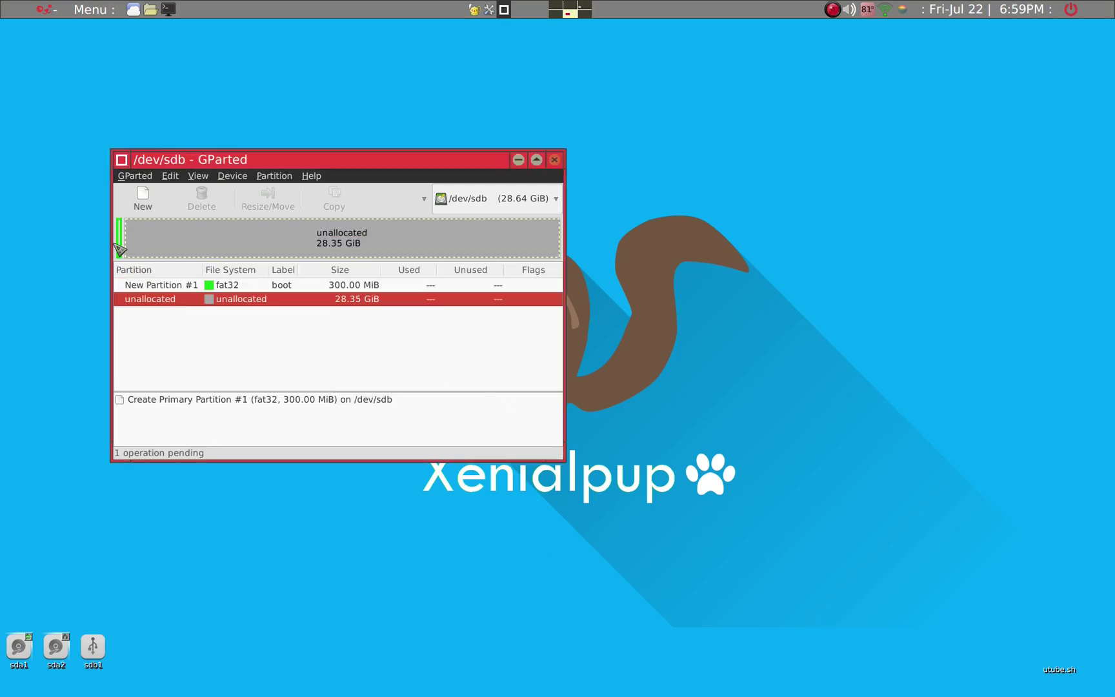
# Add a 25.97 GiB ext4 partition leaving 2438 MiB free, then start a partition in that space
pyautogui.click(146, 214)
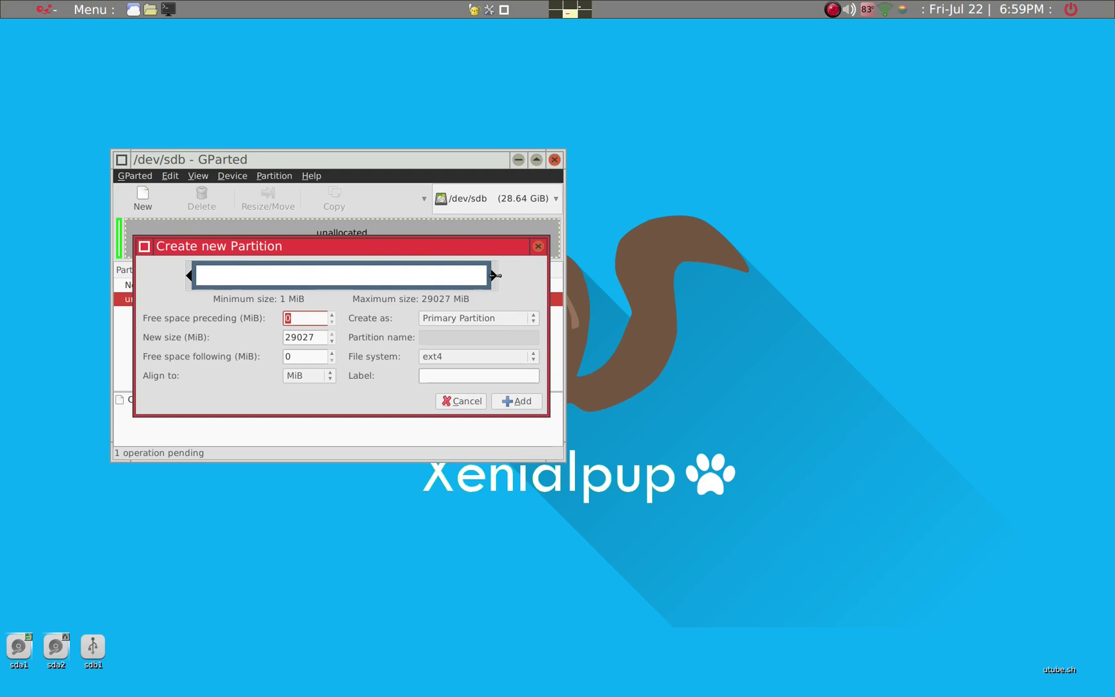
pyautogui.moveTo(493, 276); pyautogui.dragTo(442, 276)
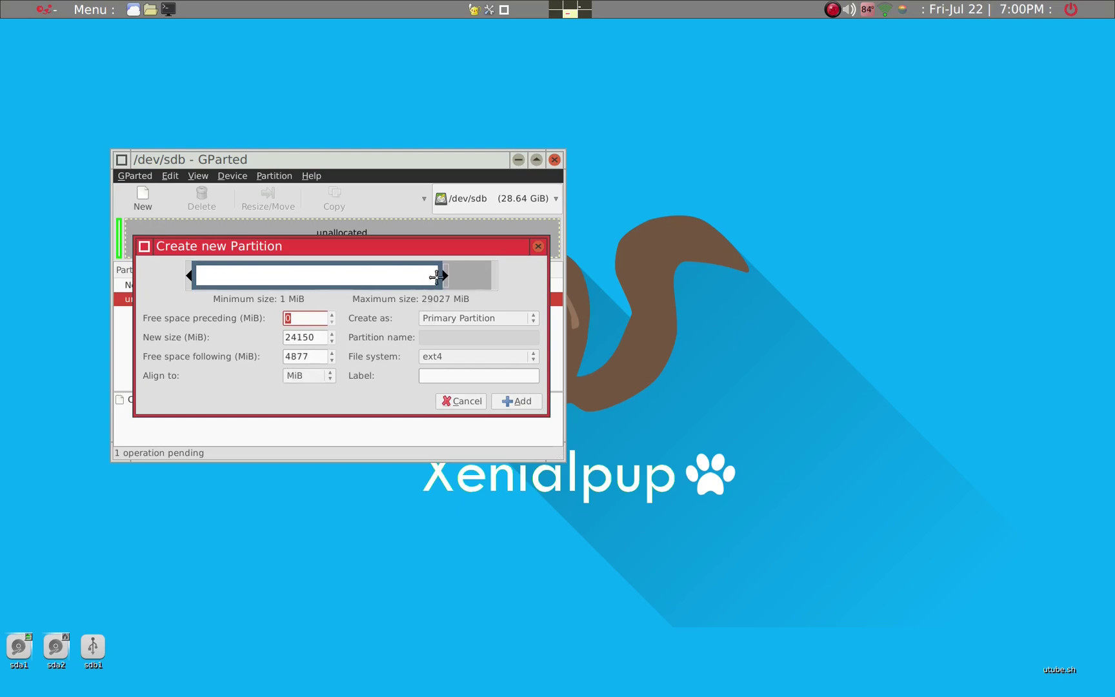
pyautogui.moveTo(443, 275); pyautogui.dragTo(467, 275)
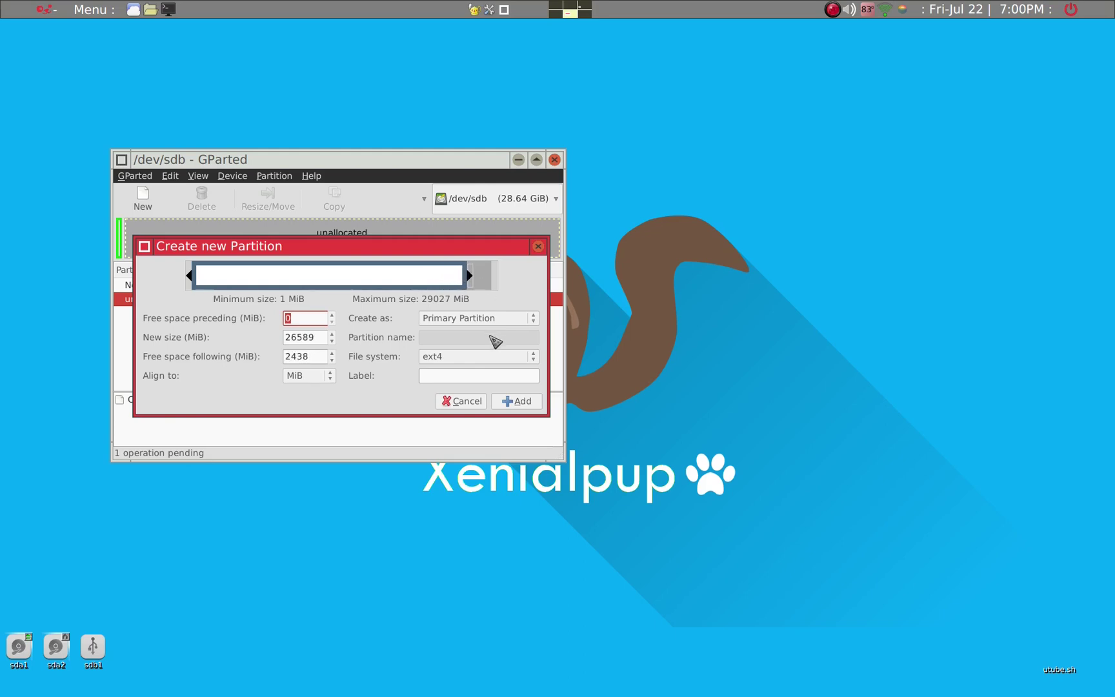
pyautogui.click(520, 403)
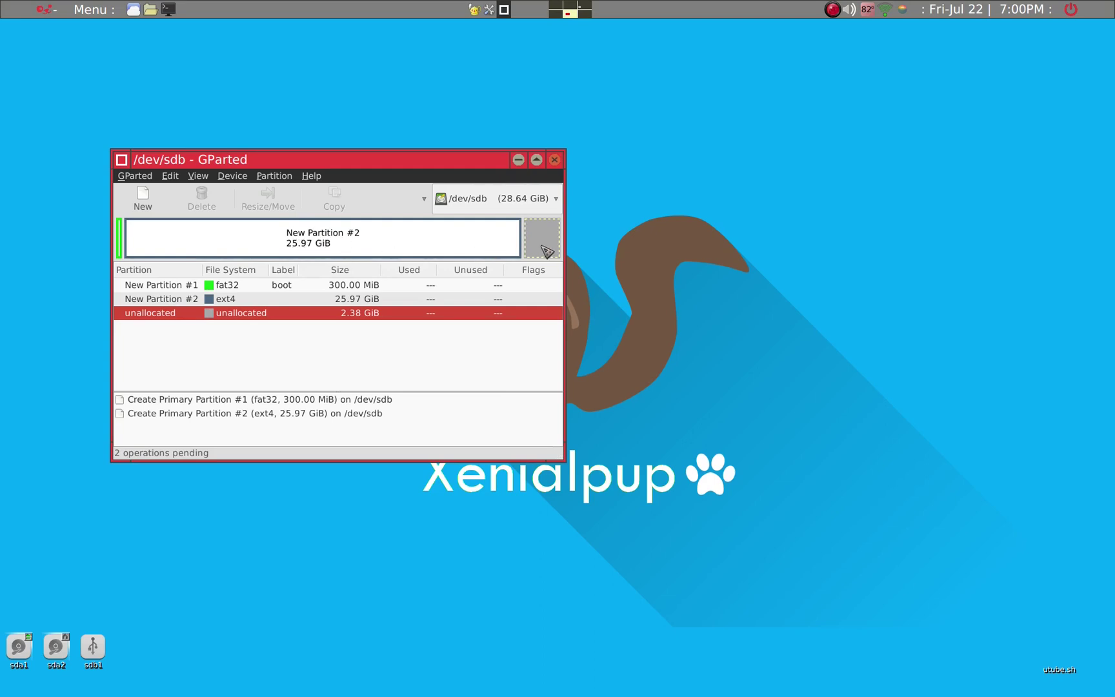
pyautogui.click(169, 211)
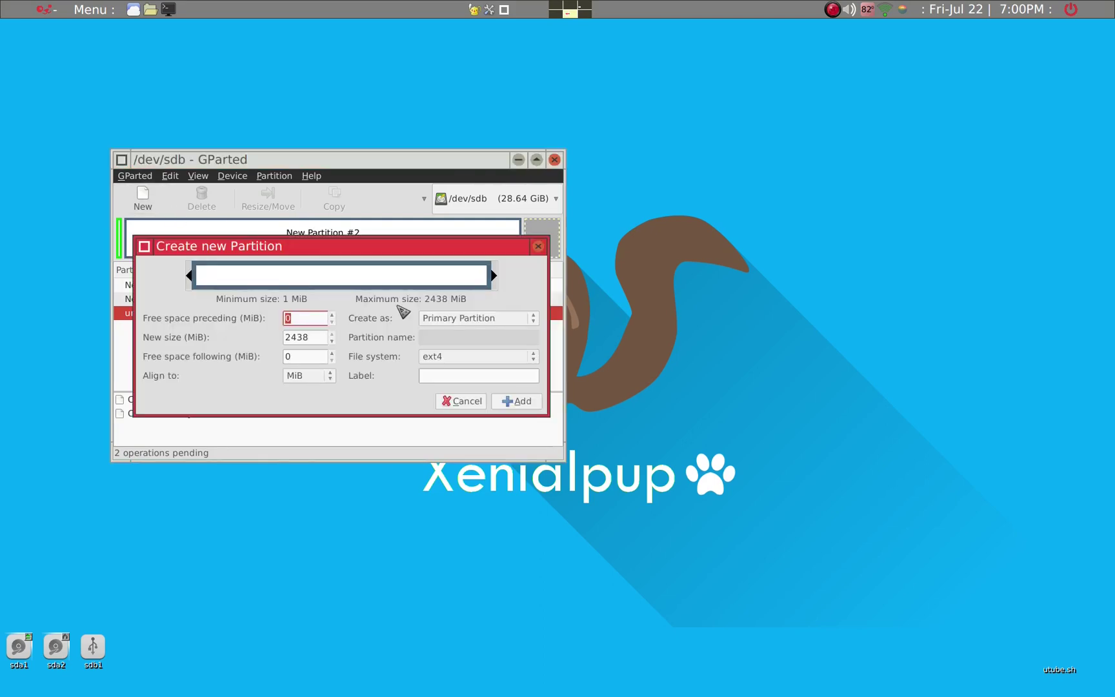
pyautogui.click(454, 359)
# Add a linux-swap partition filling the remaining 2.38 GiB
pyautogui.click(456, 361)
pyautogui.click(456, 362)
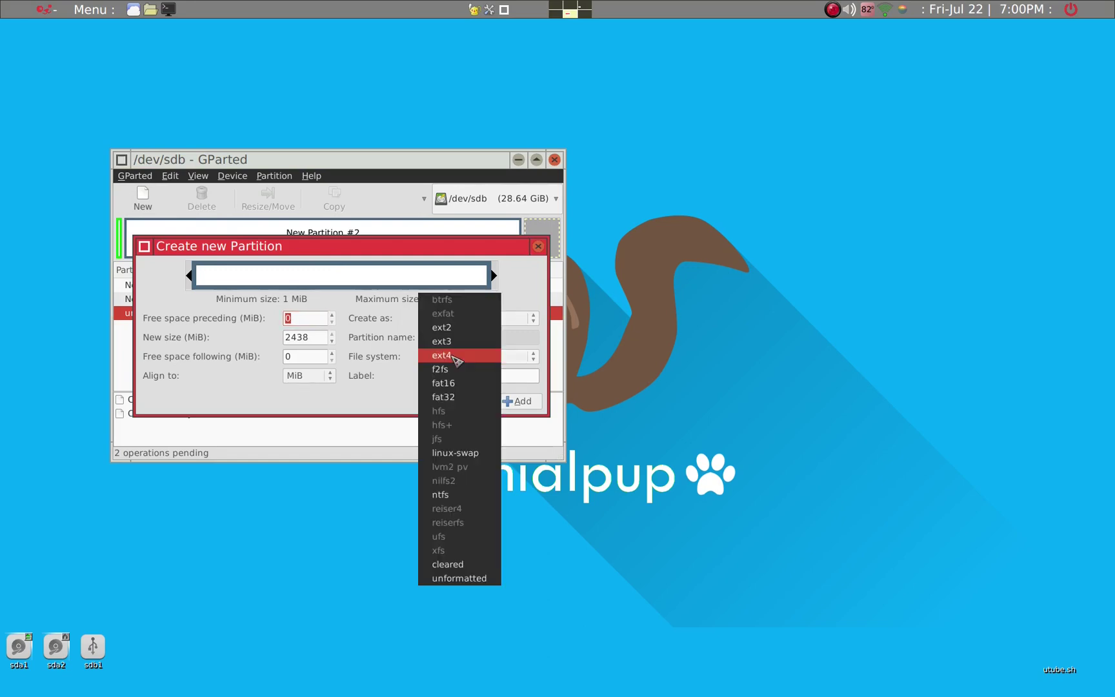
pyautogui.click(467, 453)
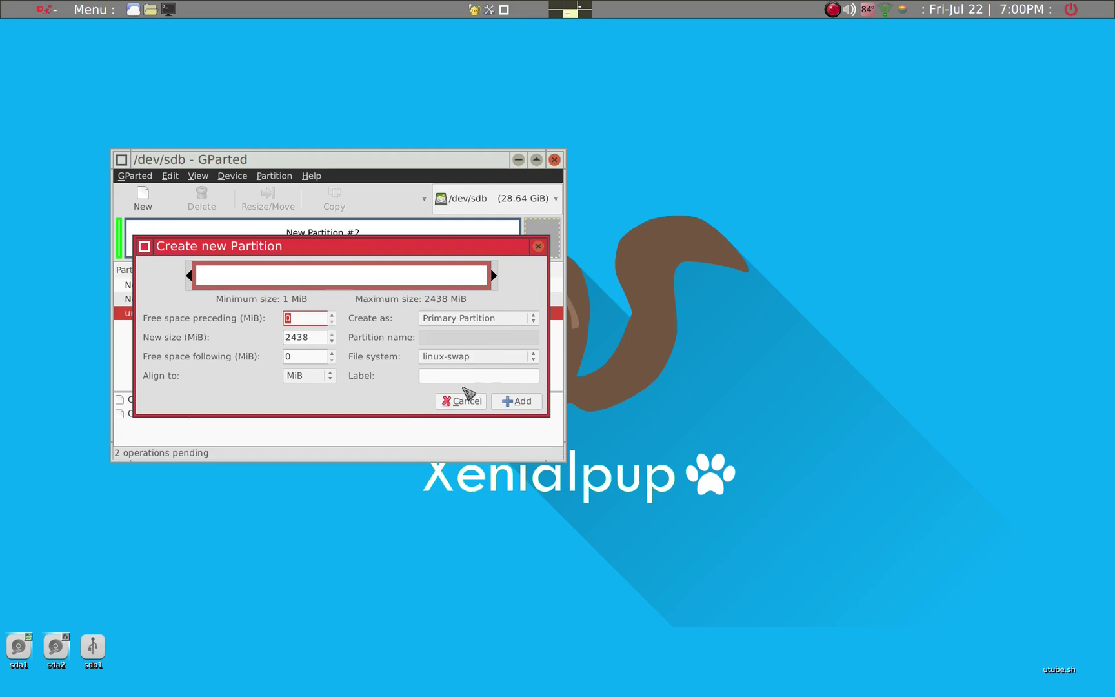
pyautogui.click(515, 405)
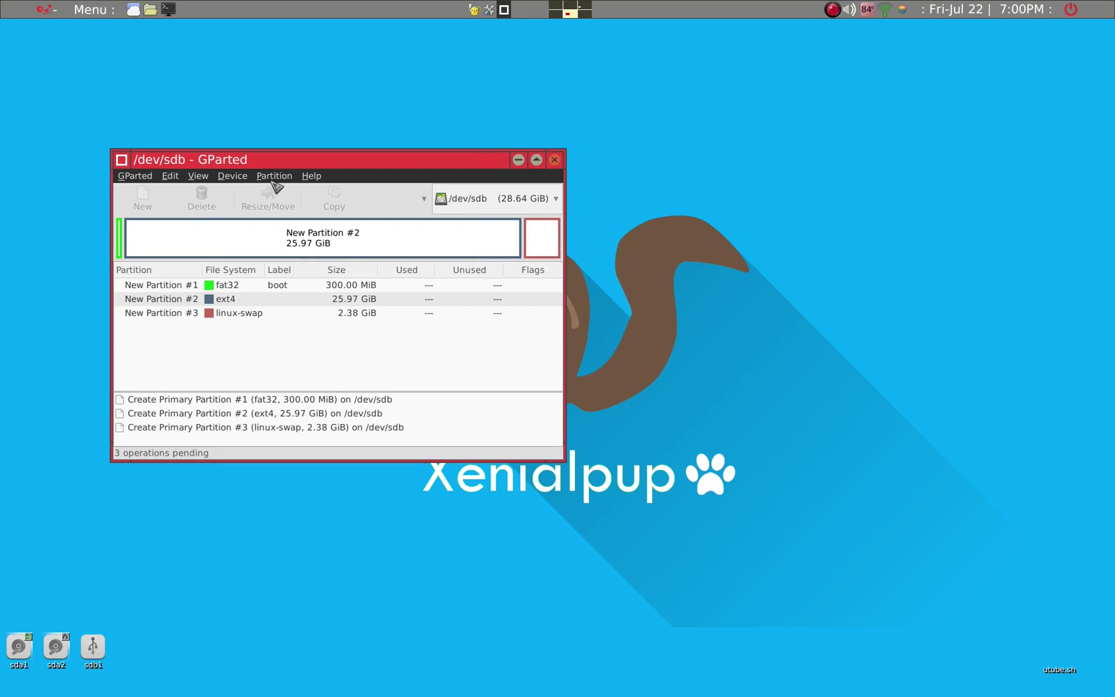
# Apply all three pending partition operations to /dev/sdb and close the report
pyautogui.click(175, 178)
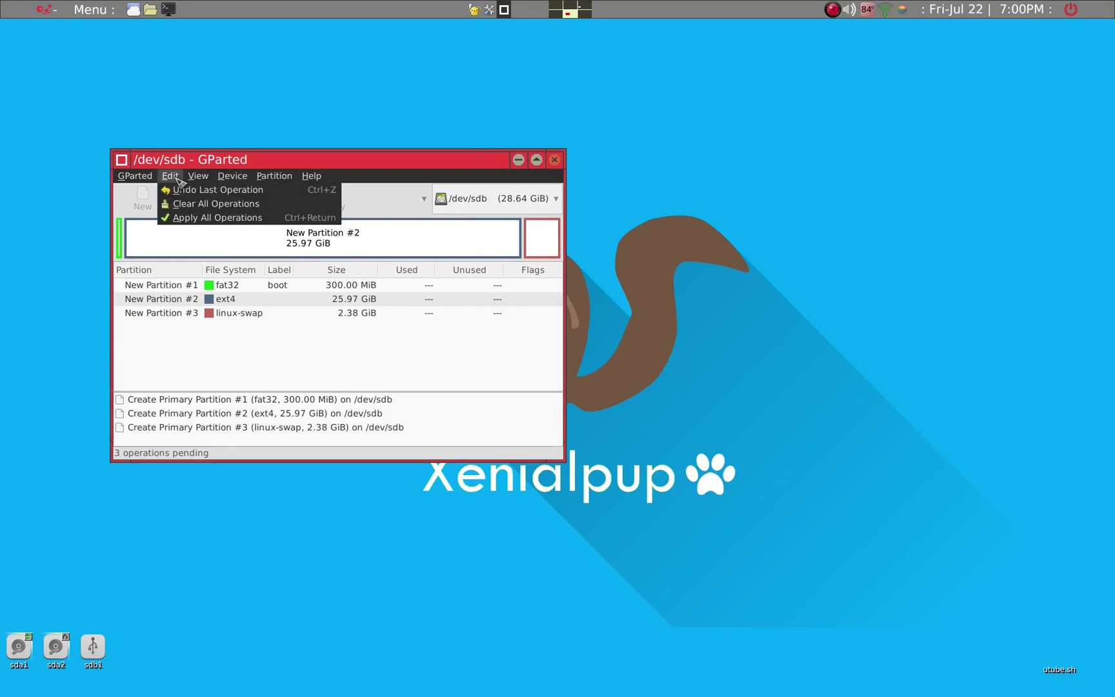
pyautogui.click(183, 218)
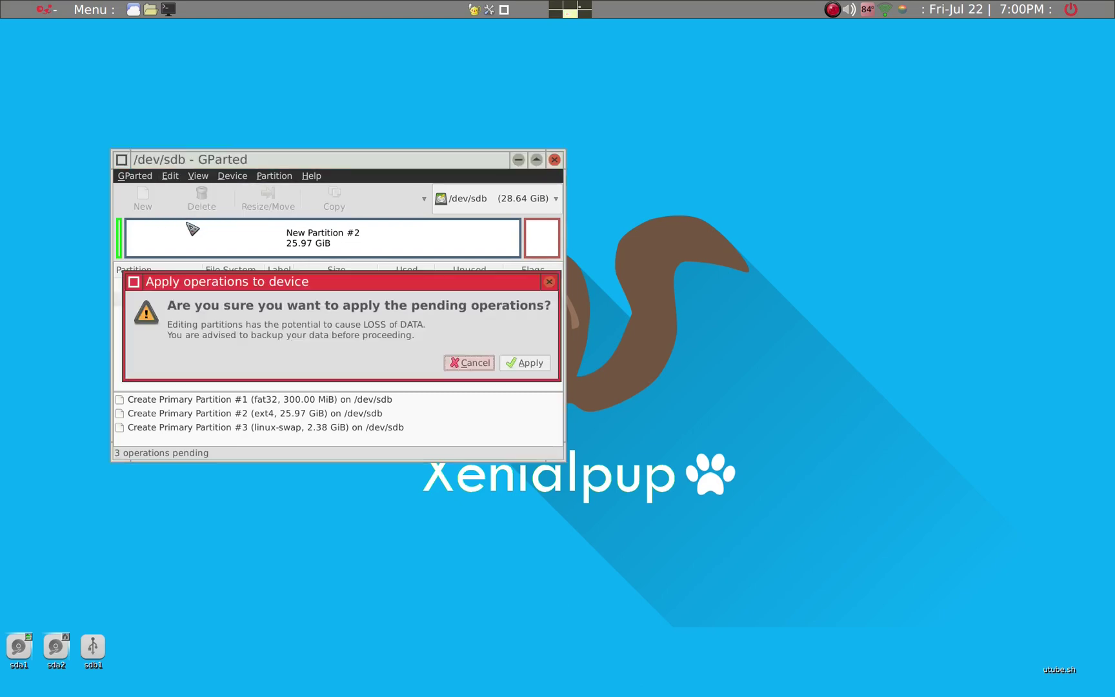
pyautogui.click(516, 362)
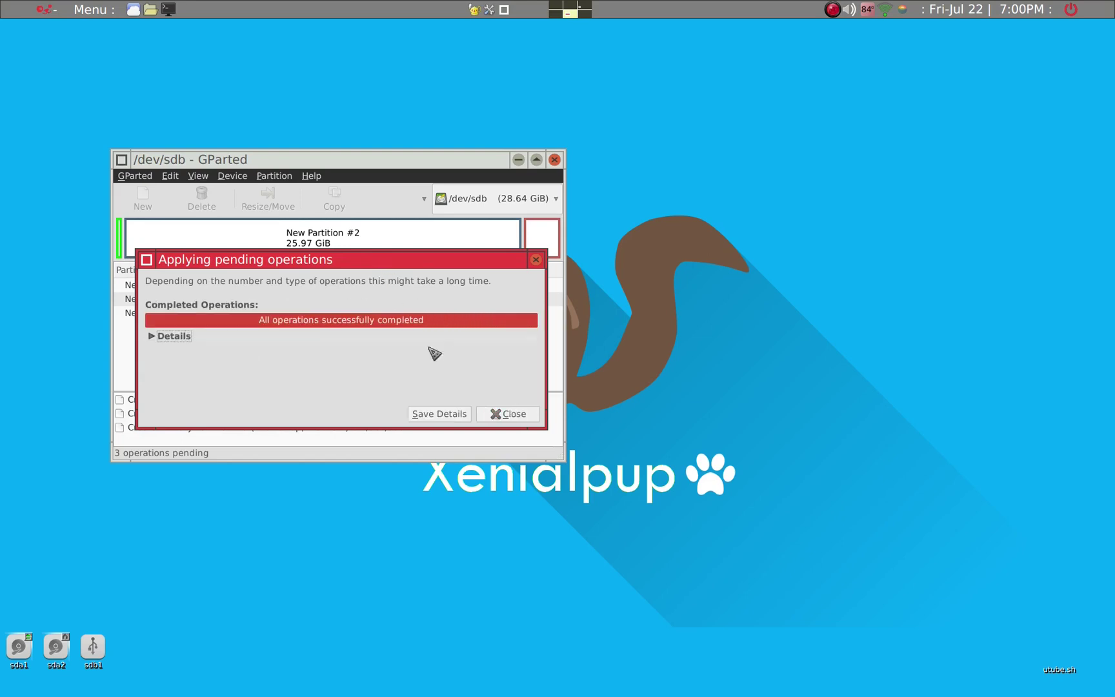
pyautogui.click(498, 420)
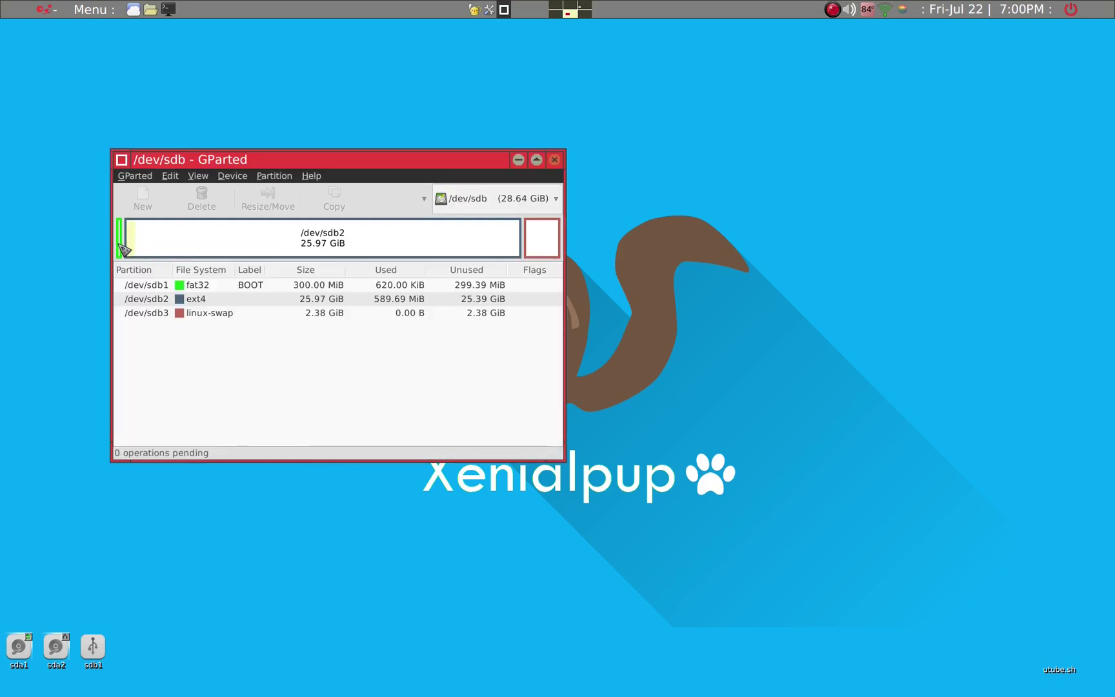
# Turn on the boot flag for /dev/sdb1 and close GParted
pyautogui.rightClick(122, 249)
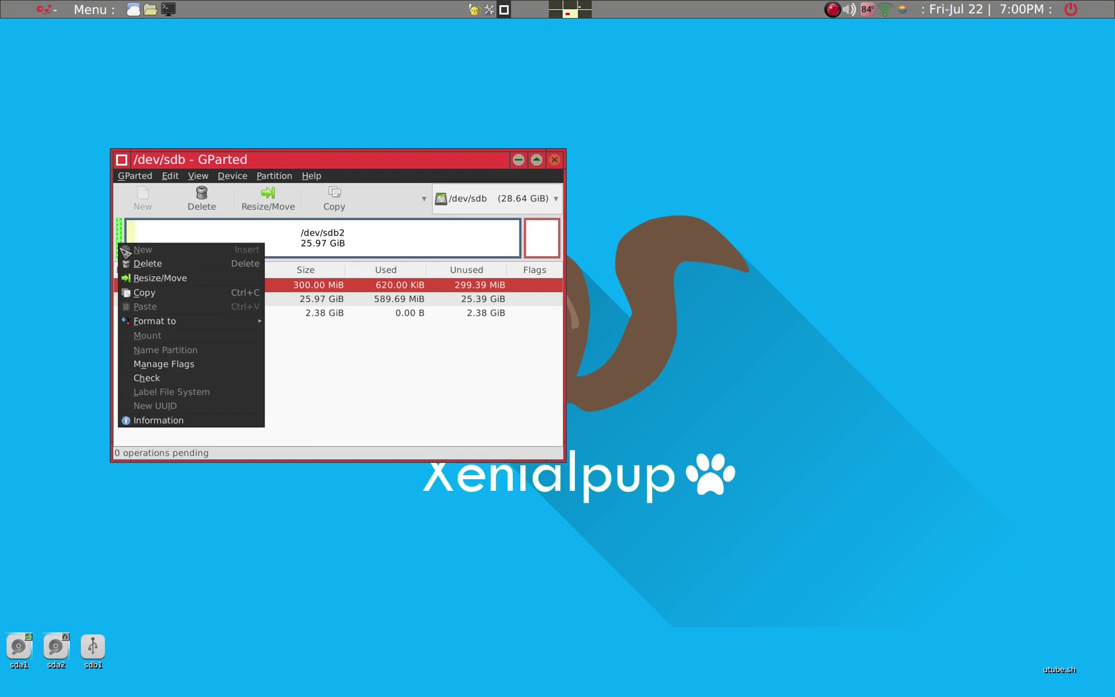
pyautogui.click(155, 366)
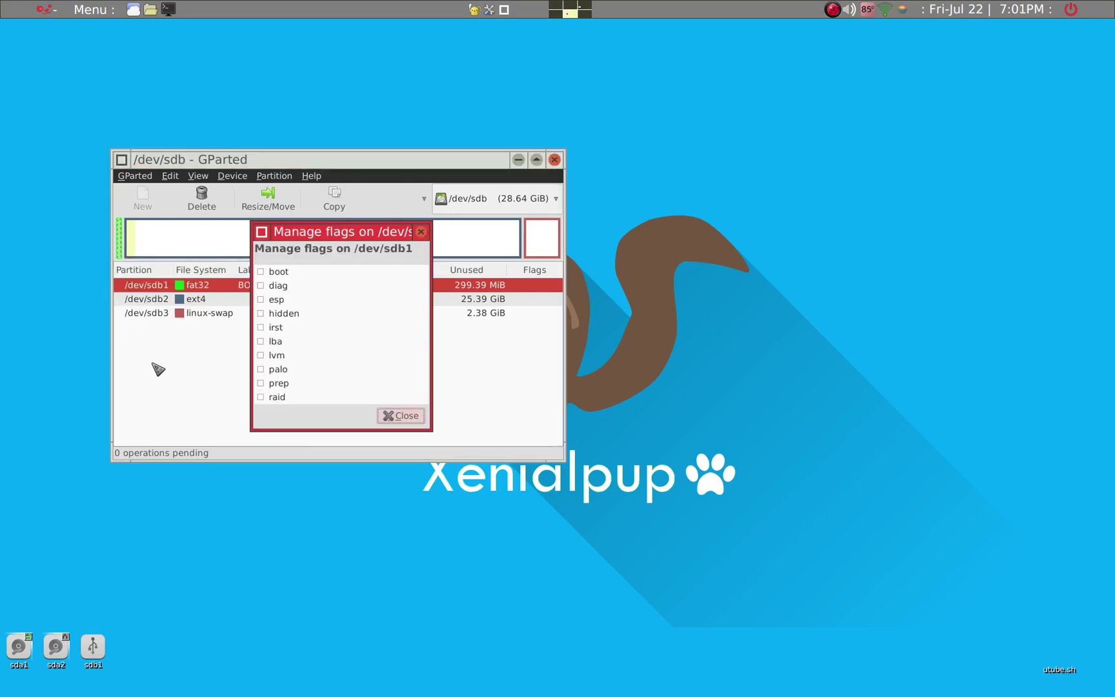
pyautogui.click(261, 272)
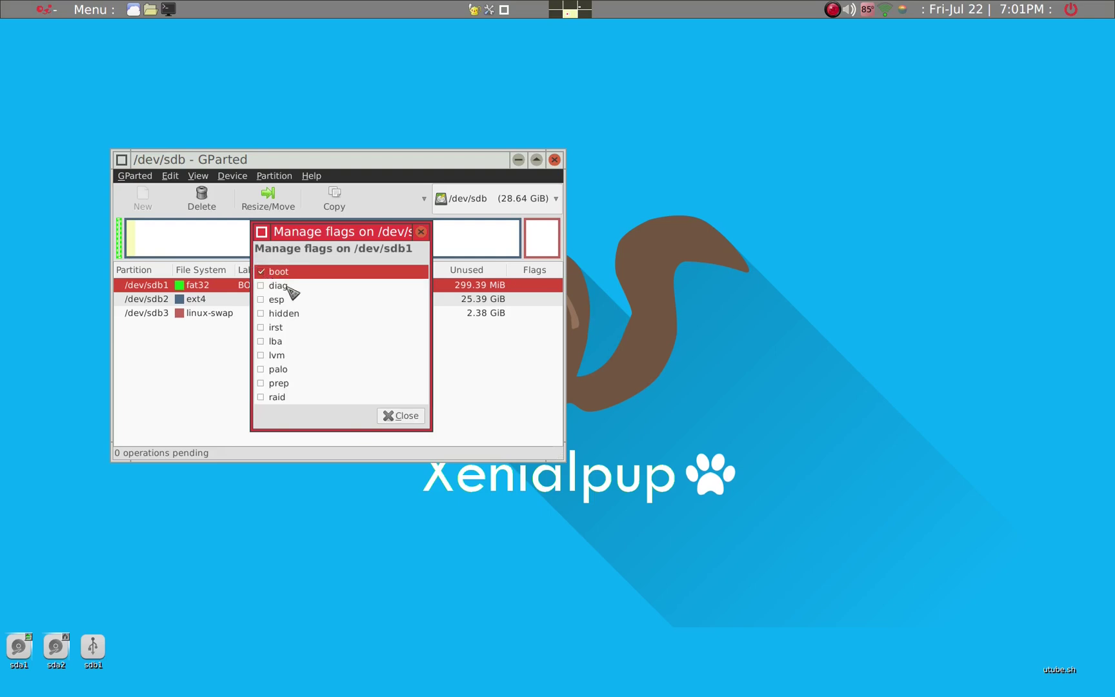
pyautogui.click(412, 419)
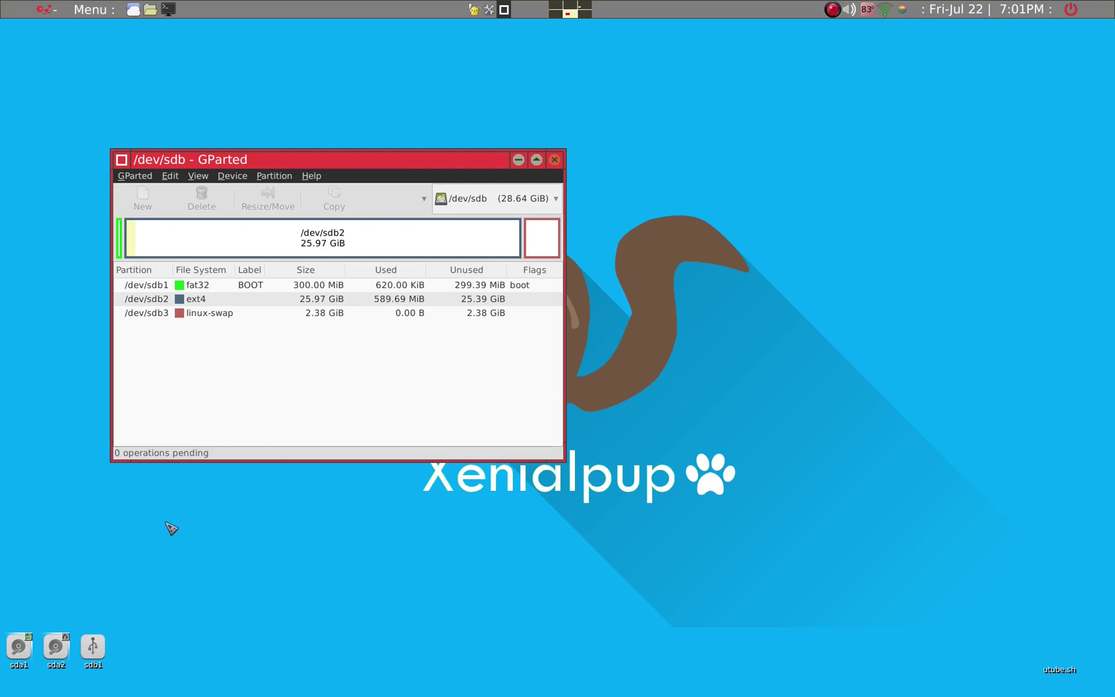
pyautogui.click(555, 160)
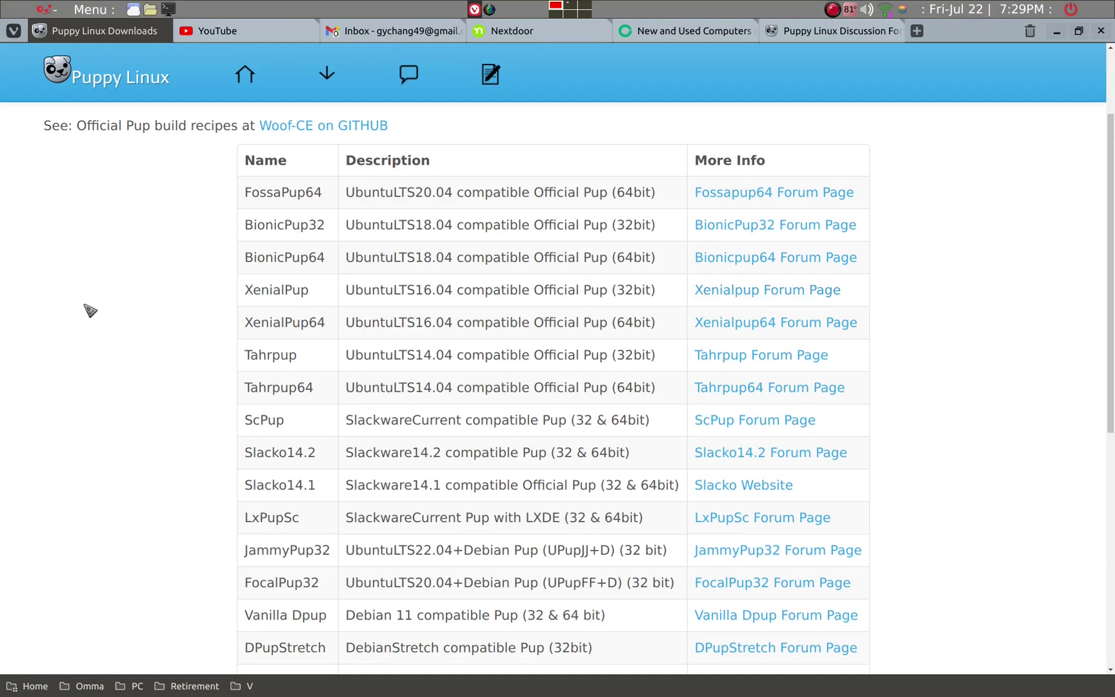
# In the Downloads window, remount xenialpup-7.5-uefi.iso to list its files
pyautogui.hotkey('ctrl', 'alt', 'Right')
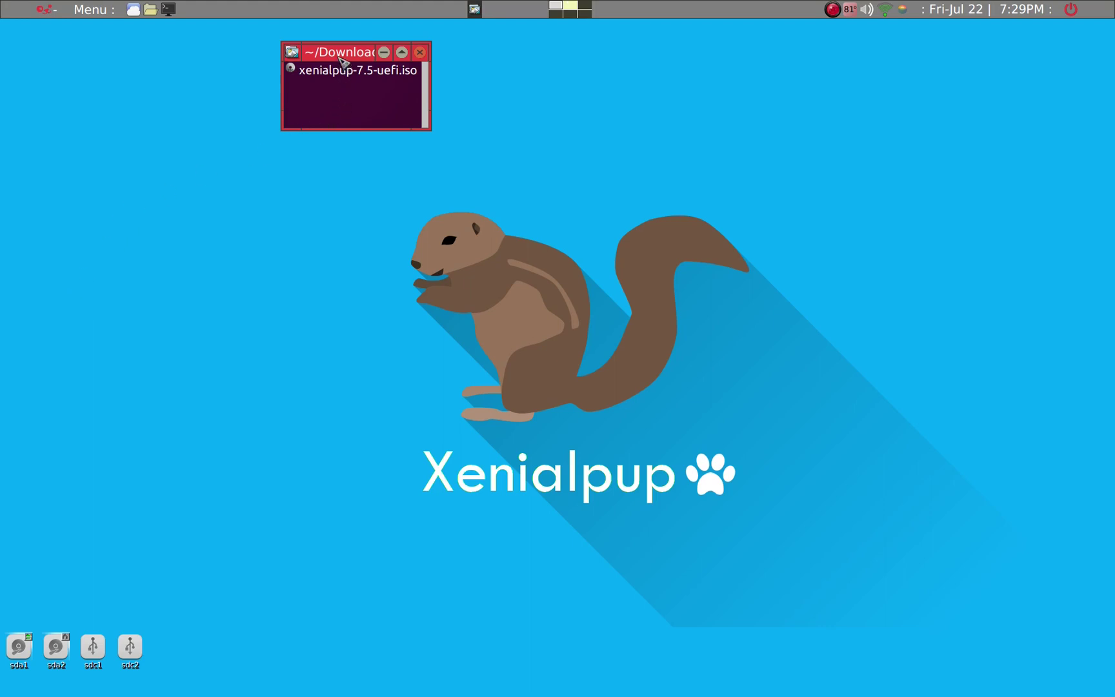
pyautogui.moveTo(330, 56); pyautogui.dragTo(276, 91)
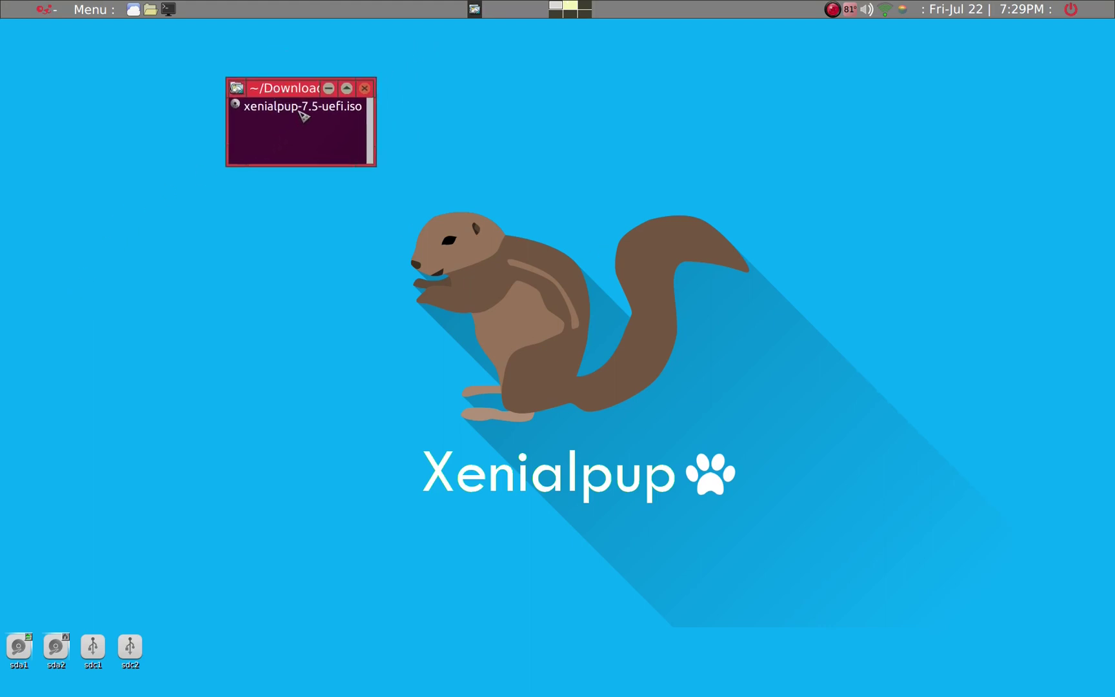
pyautogui.click(301, 111)
pyautogui.click(293, 108)
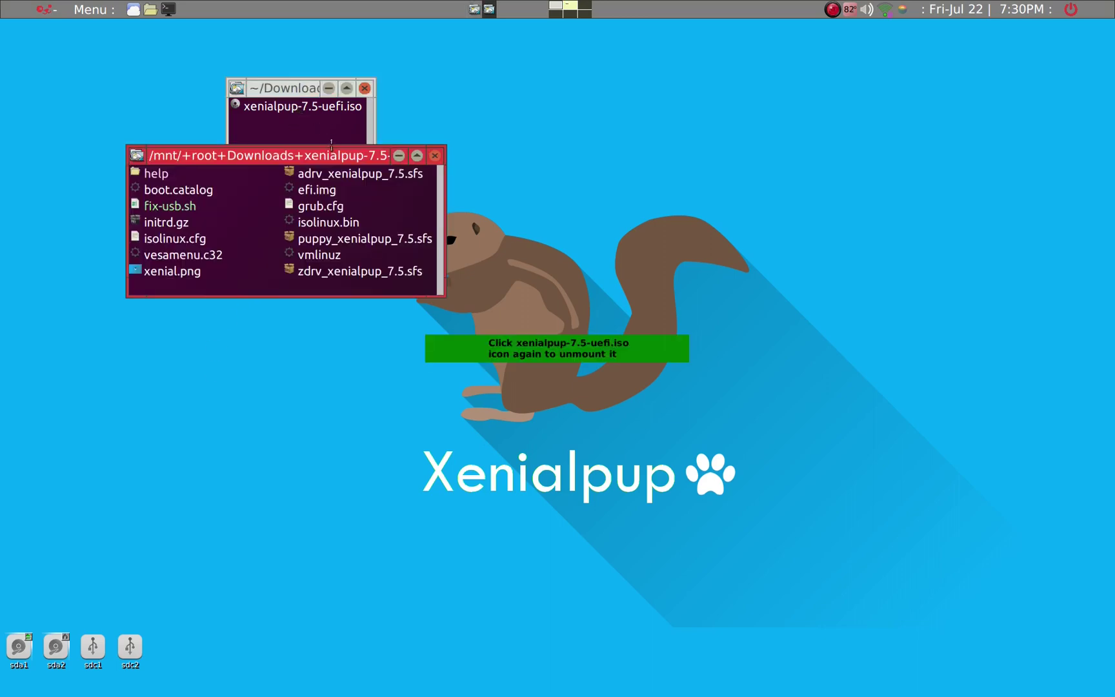
# Arrange the ISO contents window on the right and enlarge the sdc2 window below it
pyautogui.moveTo(334, 155); pyautogui.dragTo(589, 117)
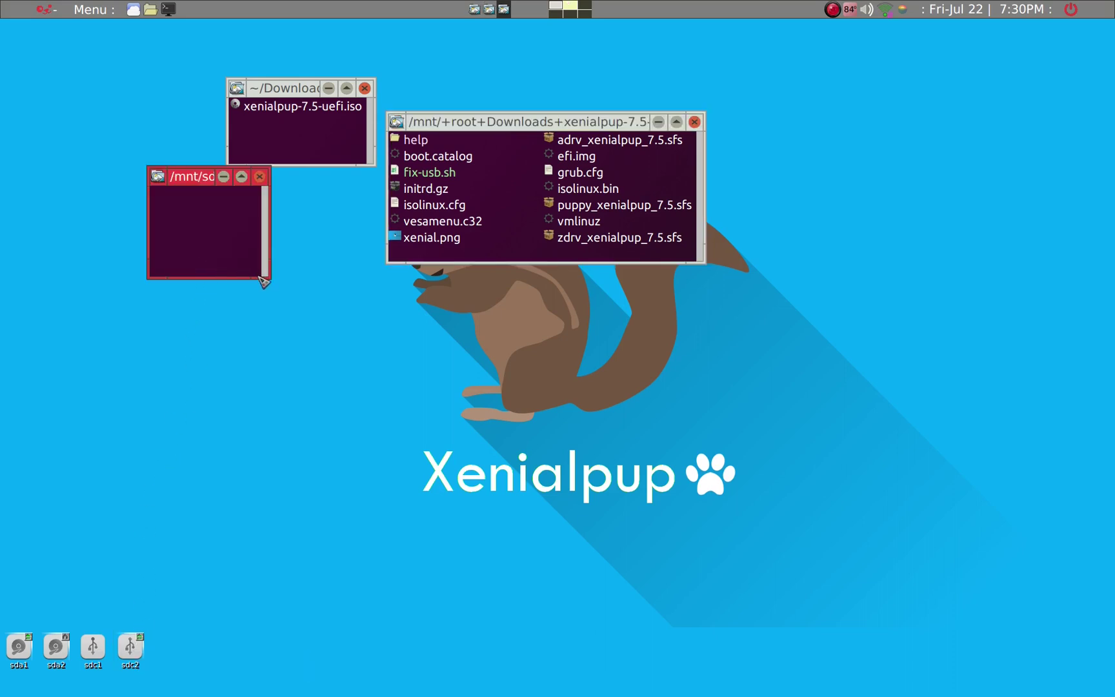
pyautogui.moveTo(266, 277); pyautogui.dragTo(365, 347)
pyautogui.moveTo(273, 178); pyautogui.dragTo(254, 256)
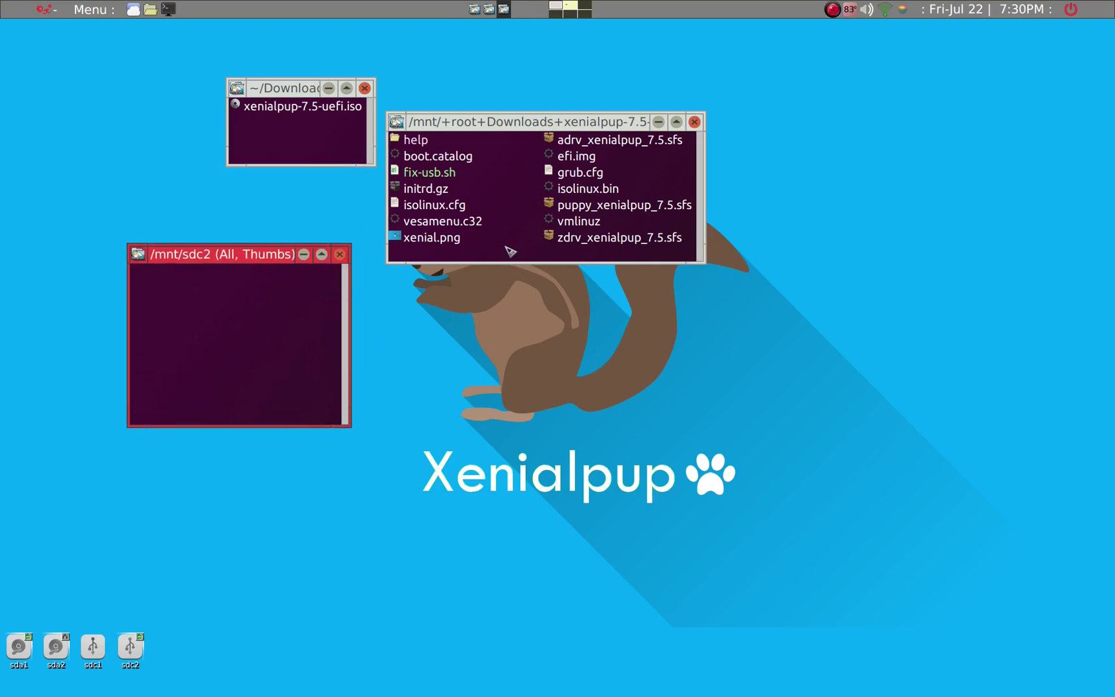
# Select puppy, adrv and zdrv xenialpup_7.5.sfs, vmlinuz and initrd.gz in the ISO window
pyautogui.click(671, 206)
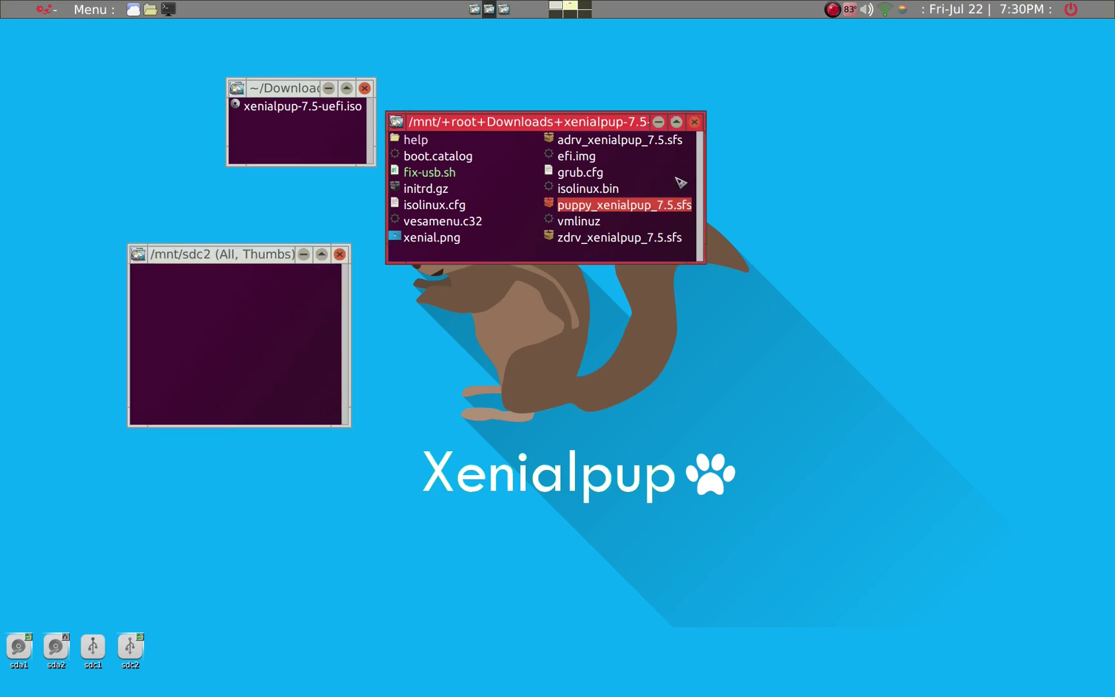
pyautogui.keyDown('ctrl'); pyautogui.click(669, 145); pyautogui.keyUp('ctrl')
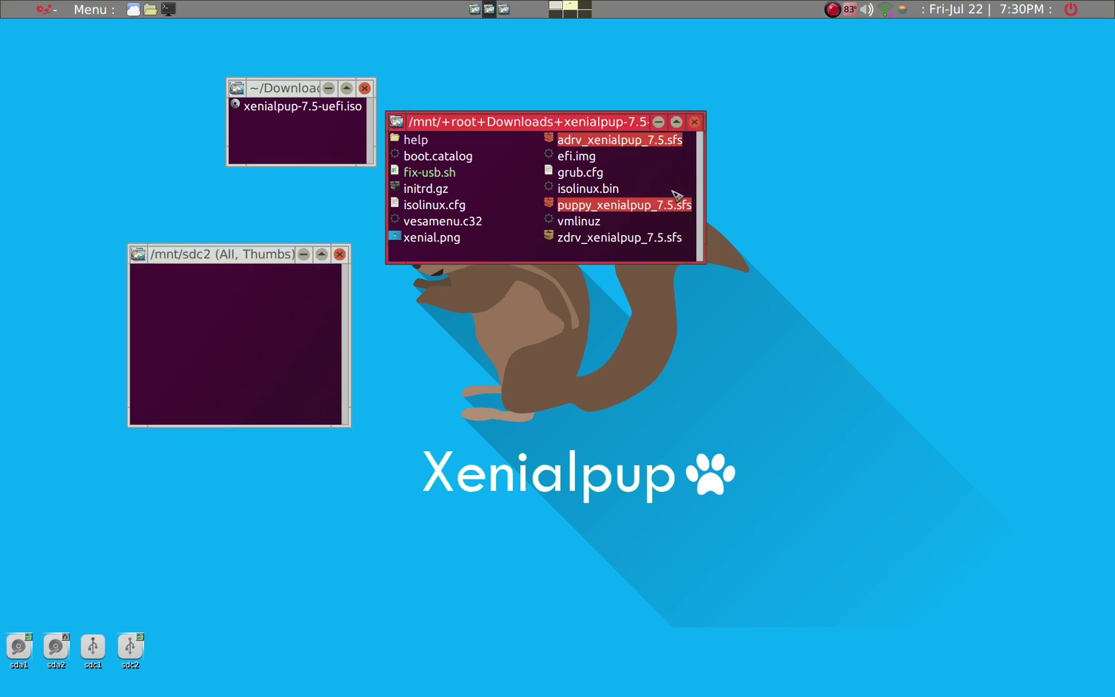
pyautogui.keyDown('ctrl'); pyautogui.click(671, 240); pyautogui.keyUp('ctrl')
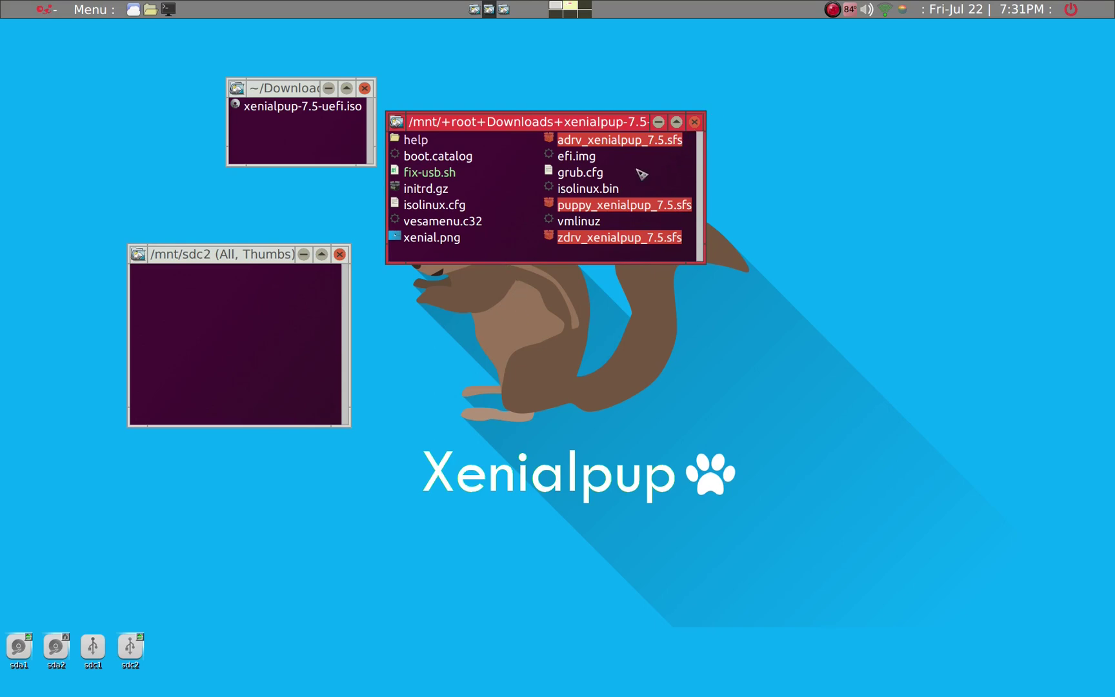
pyautogui.keyDown('ctrl'); pyautogui.click(584, 222); pyautogui.keyUp('ctrl')
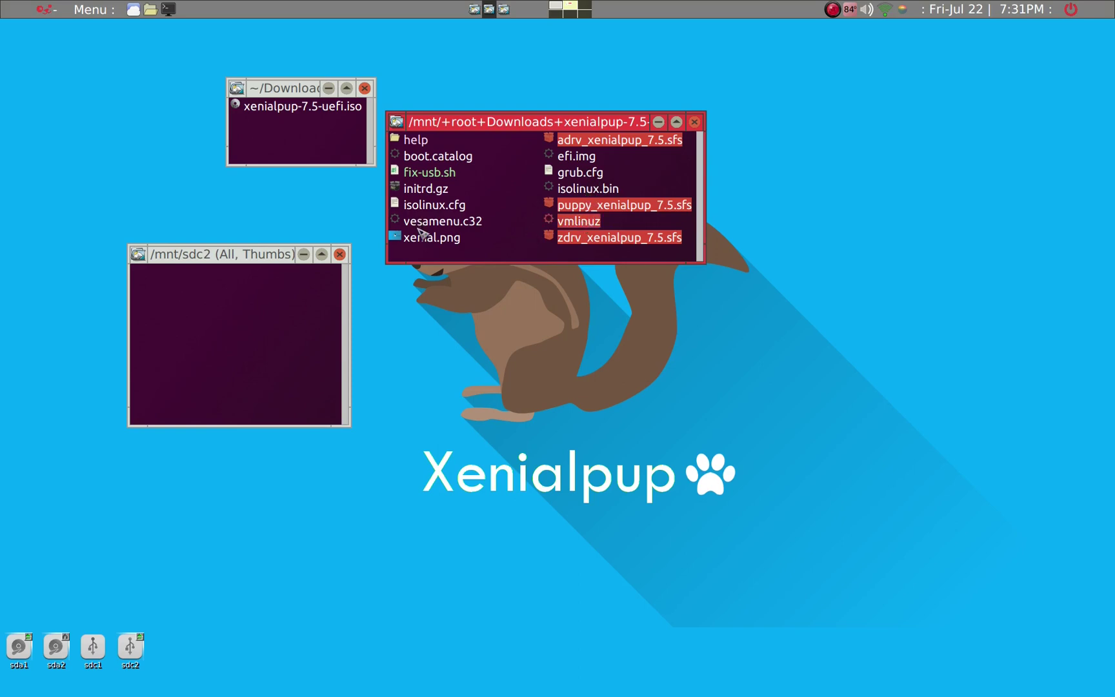
pyautogui.keyDown('ctrl'); pyautogui.click(420, 191); pyautogui.keyUp('ctrl')
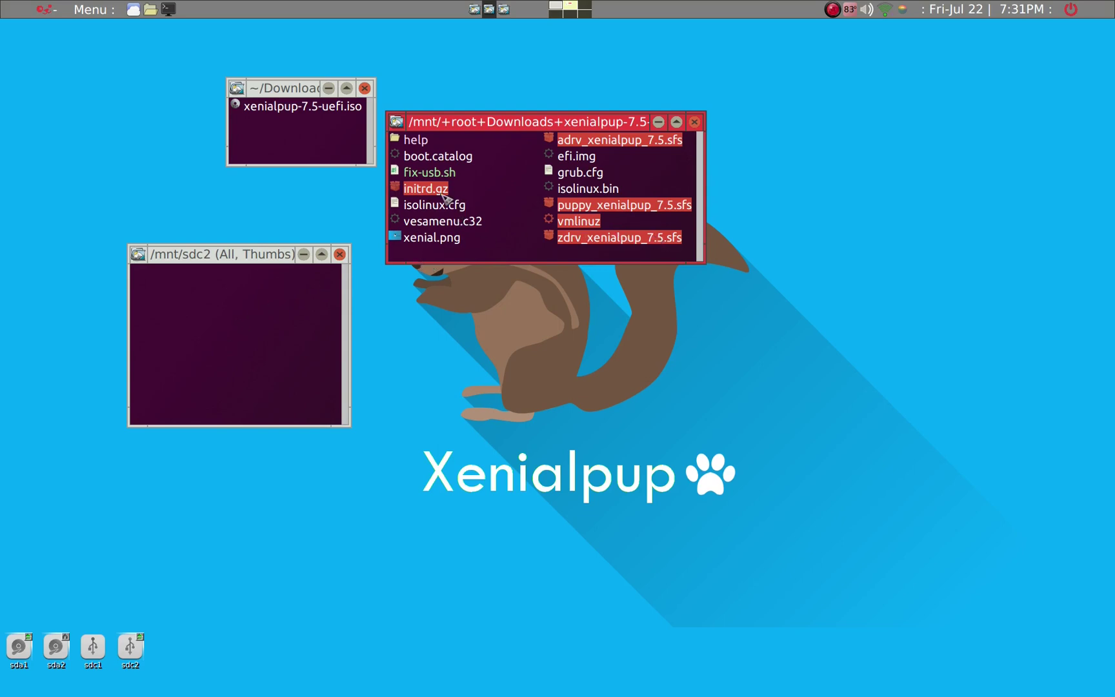
# Copy the five selected files into /mnt/sdc2, then close the ISO contents window
pyautogui.moveTo(441, 193); pyautogui.dragTo(299, 326)
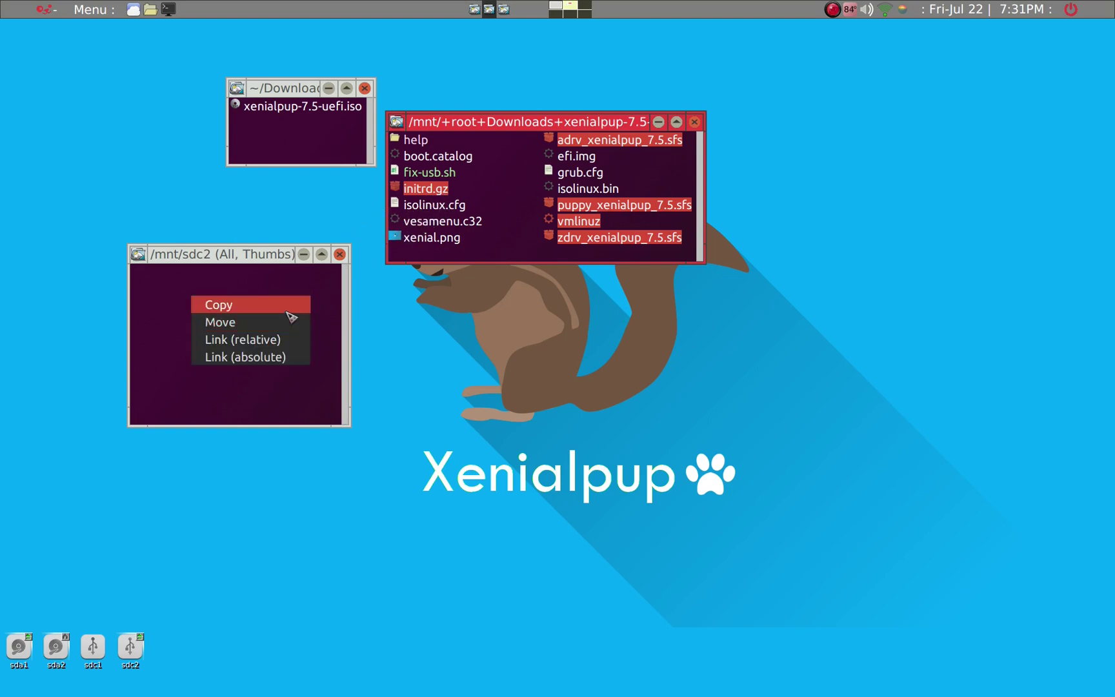
pyautogui.click(291, 317)
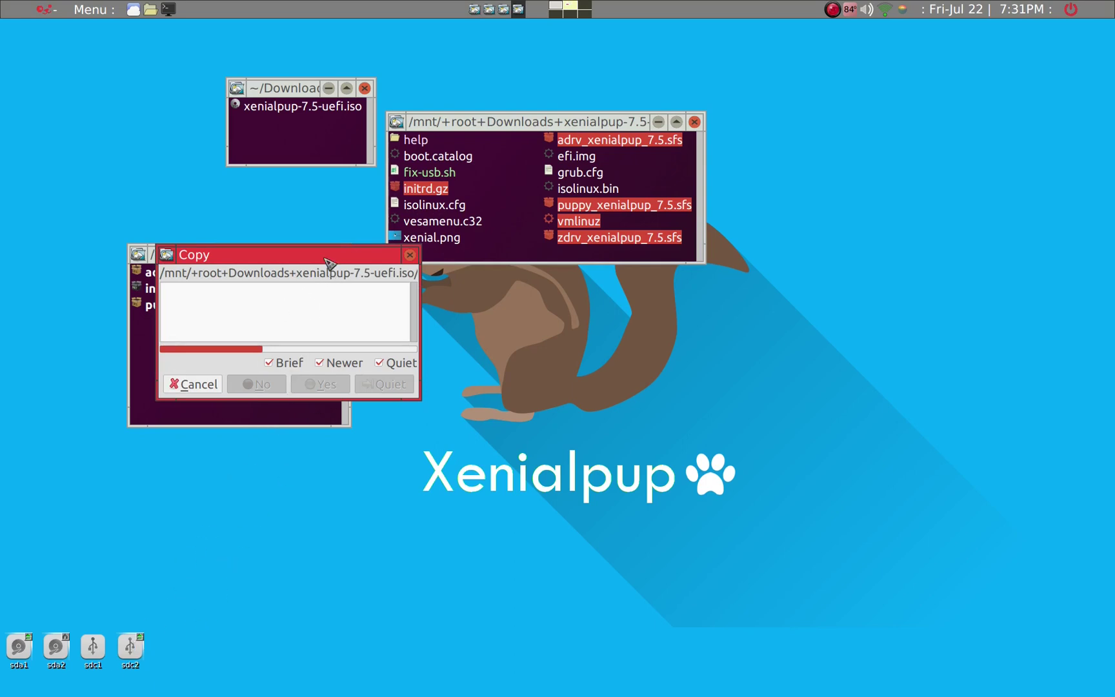
pyautogui.moveTo(329, 260); pyautogui.dragTo(535, 369)
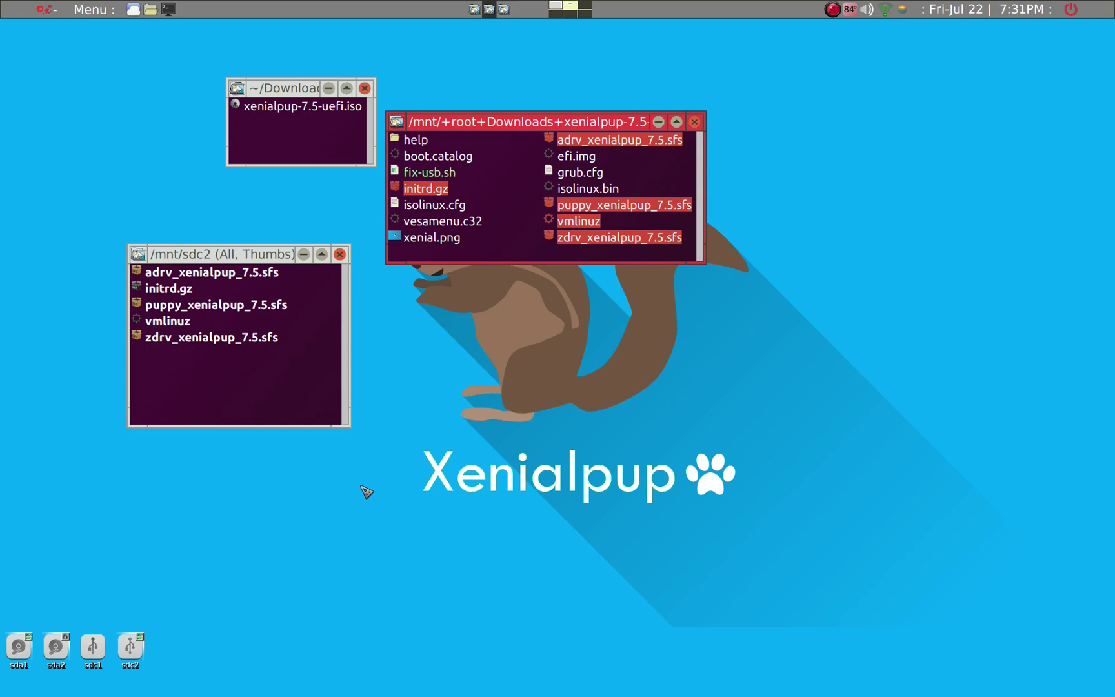
pyautogui.hotkey('alt', 'F4')
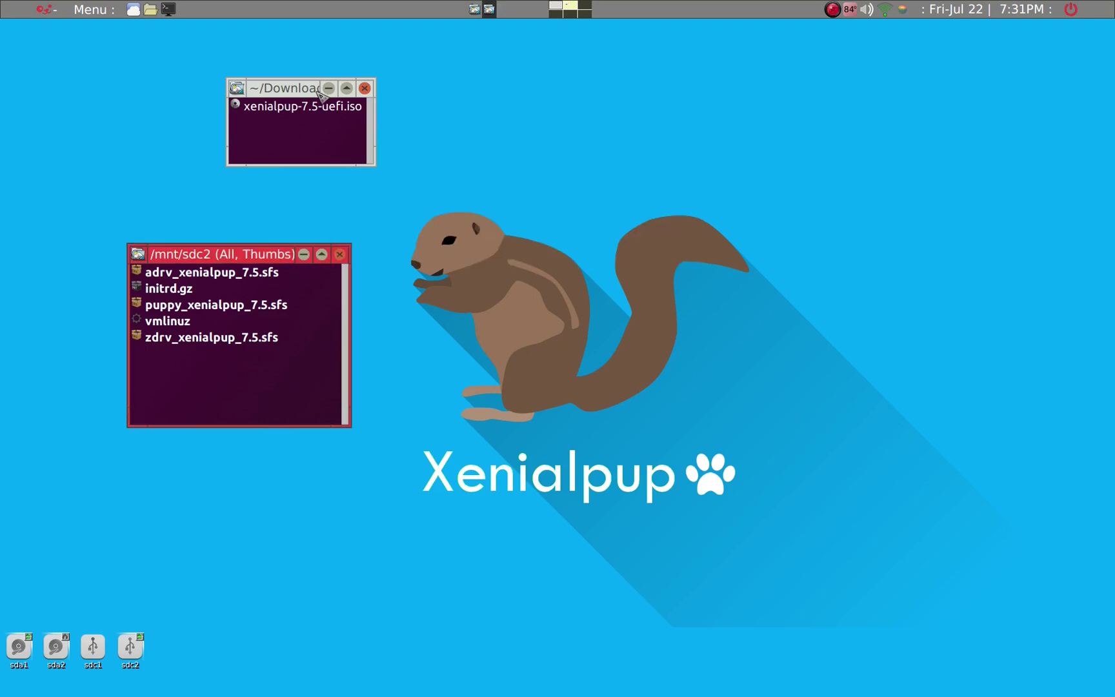
# Close the Downloads window and launch grub4dosconfig from pRun by typing grub4
pyautogui.click(335, 134)
pyautogui.hotkey('alt', 'F4')
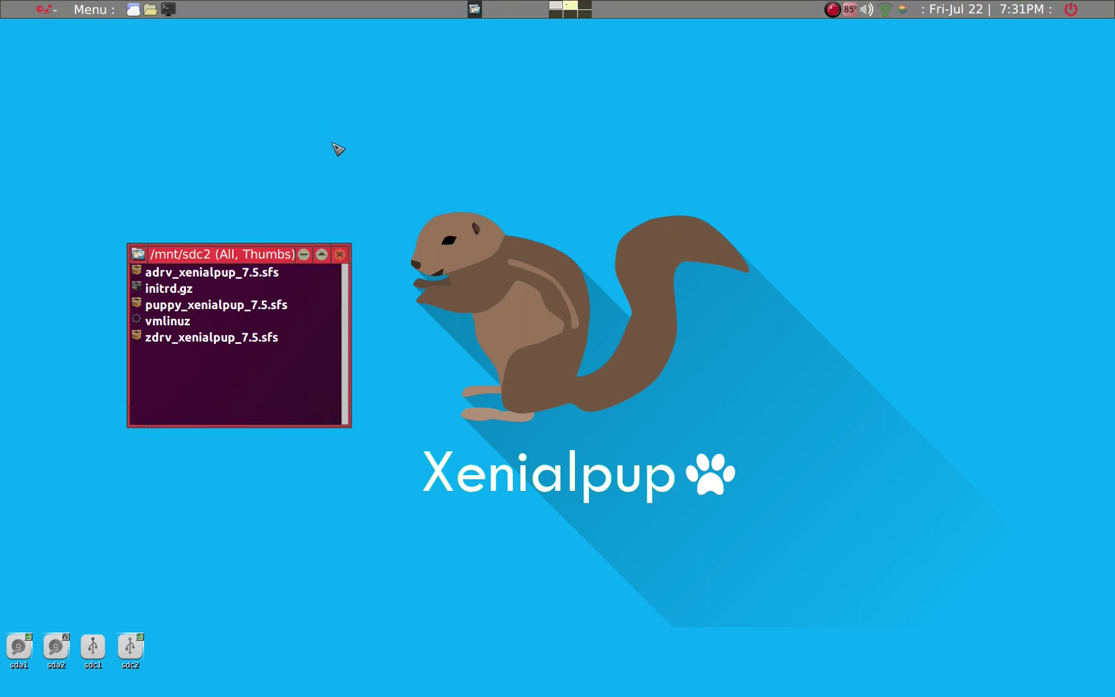
pyautogui.hotkey('alt', 'F2')
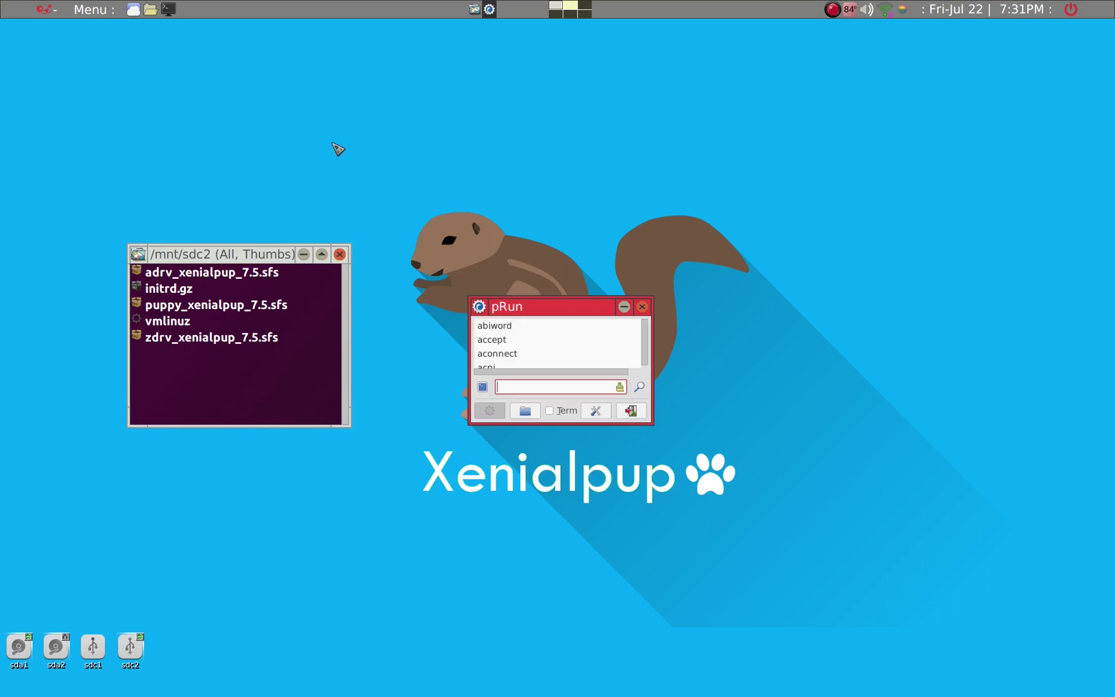
pyautogui.write('grub')
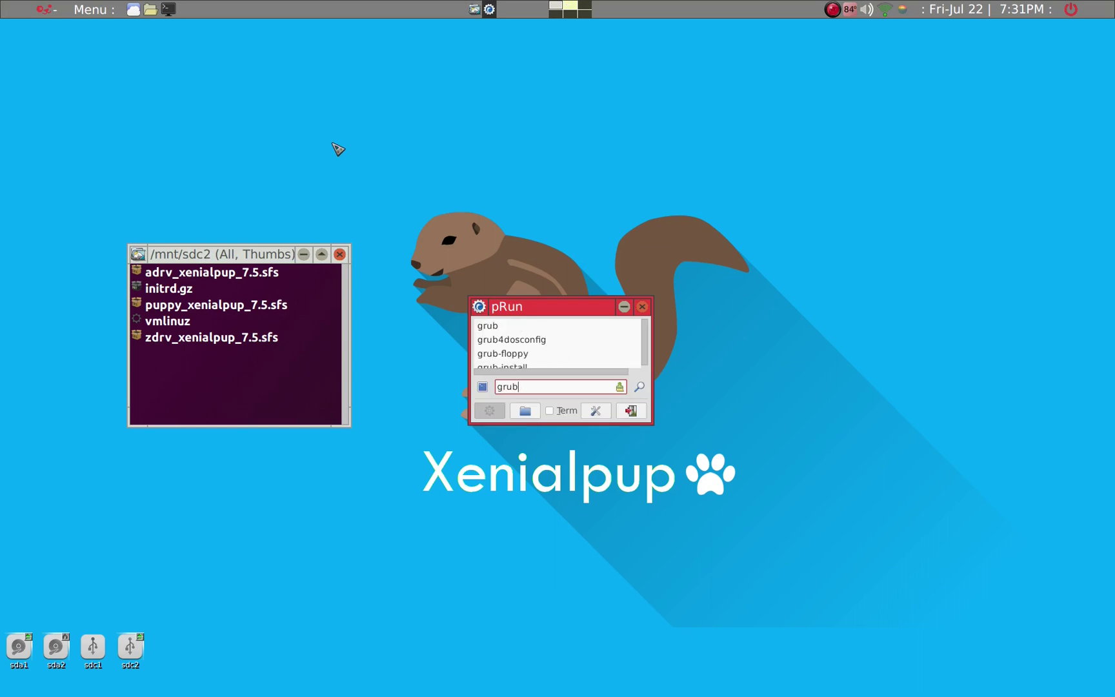
pyautogui.write('4')
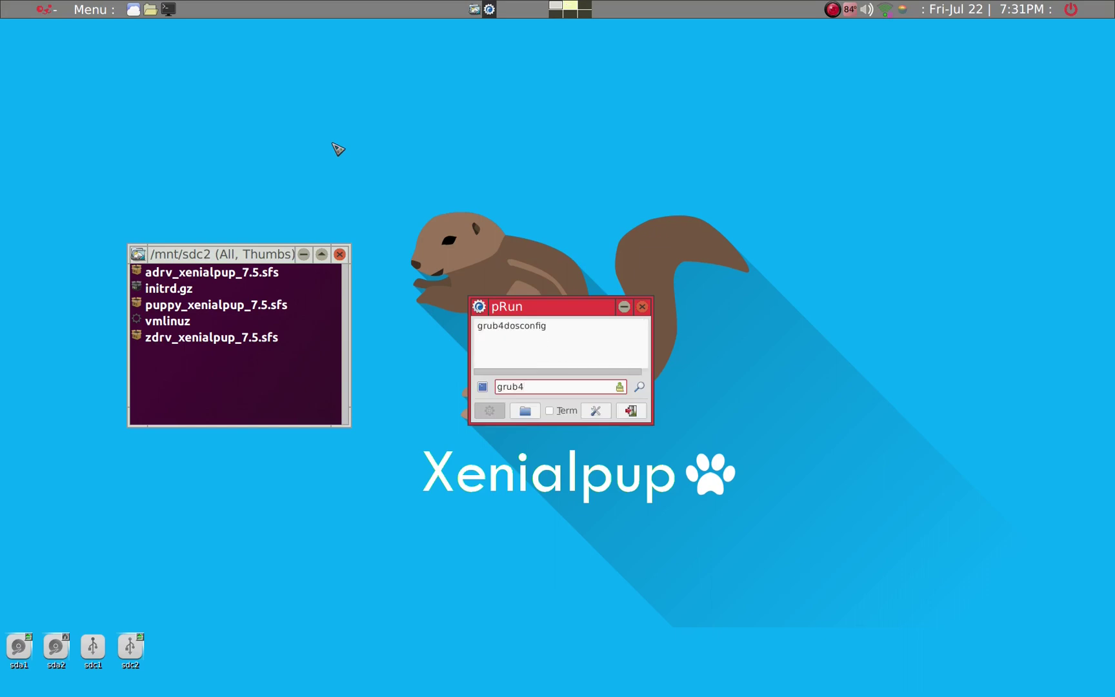
pyautogui.press('Return')
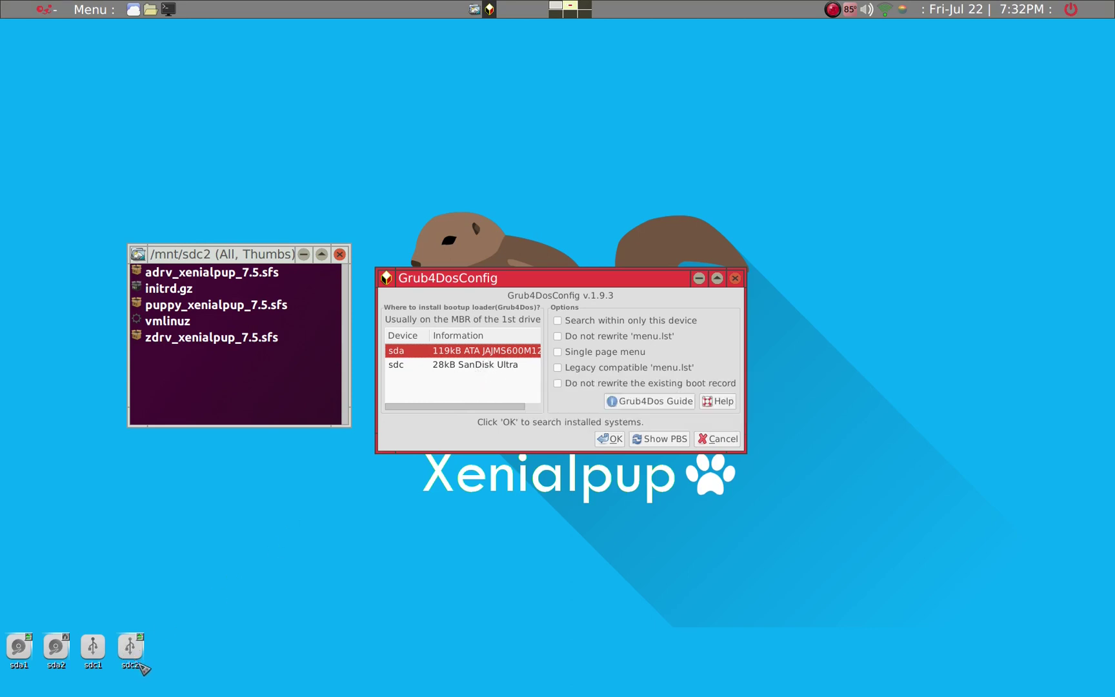
# Target SanDisk Ultra sdc, search only this device, and accept the Puppy xenialpup 7.5 and Windows entries
pyautogui.click(446, 368)
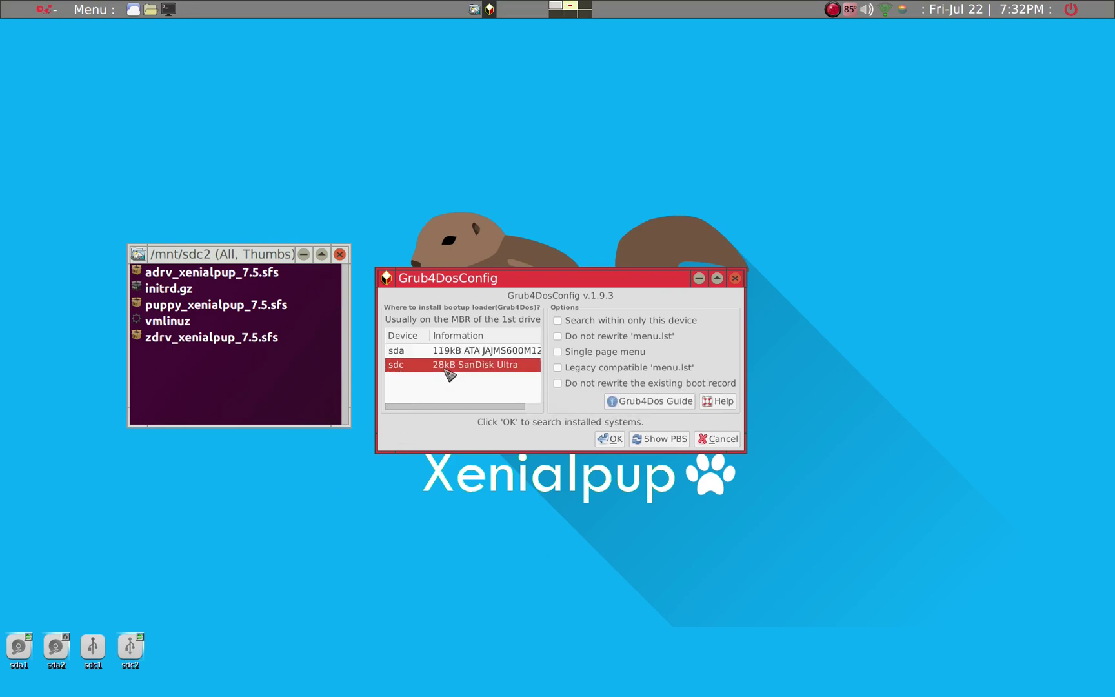
pyautogui.click(558, 322)
pyautogui.click(612, 440)
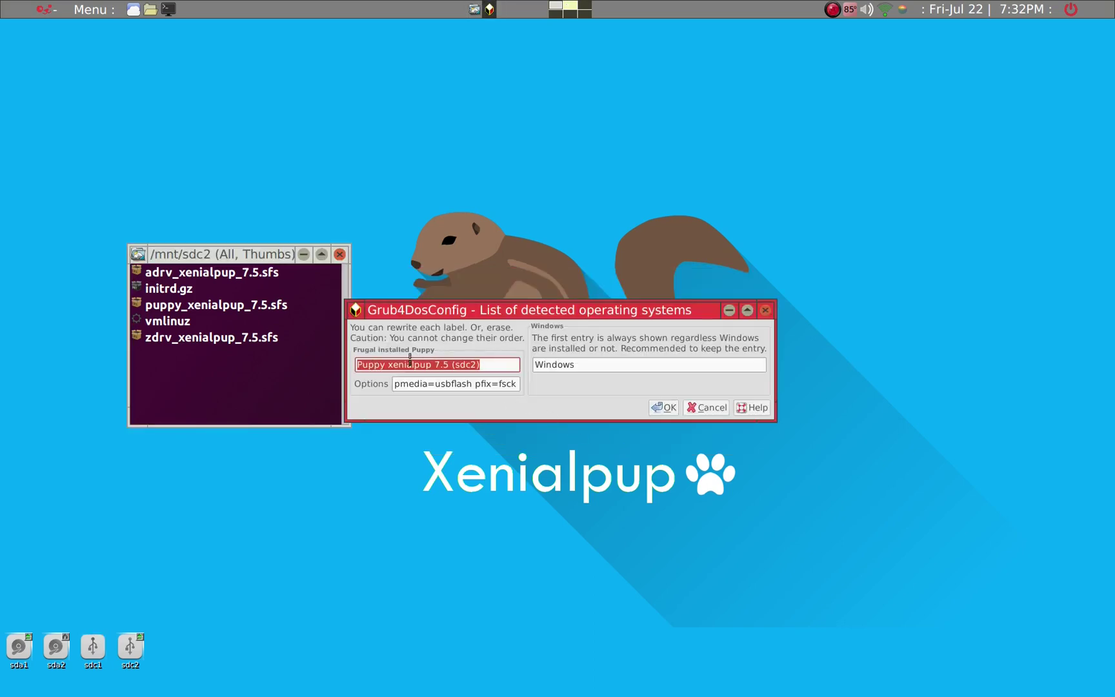
pyautogui.click(606, 364)
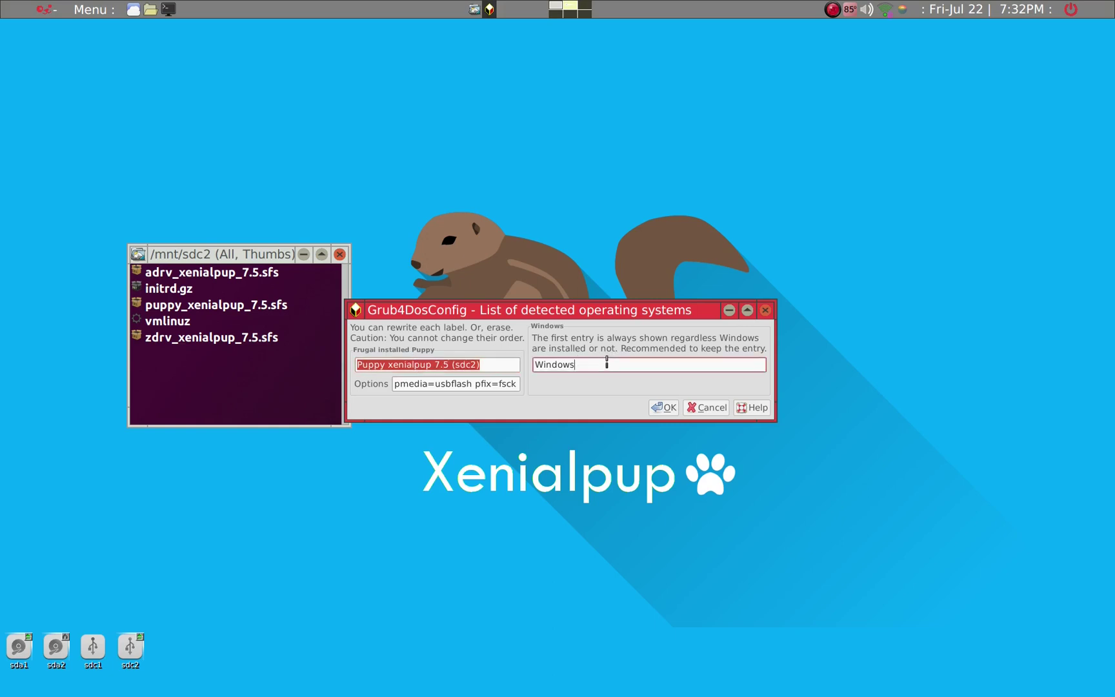
pyautogui.click(664, 408)
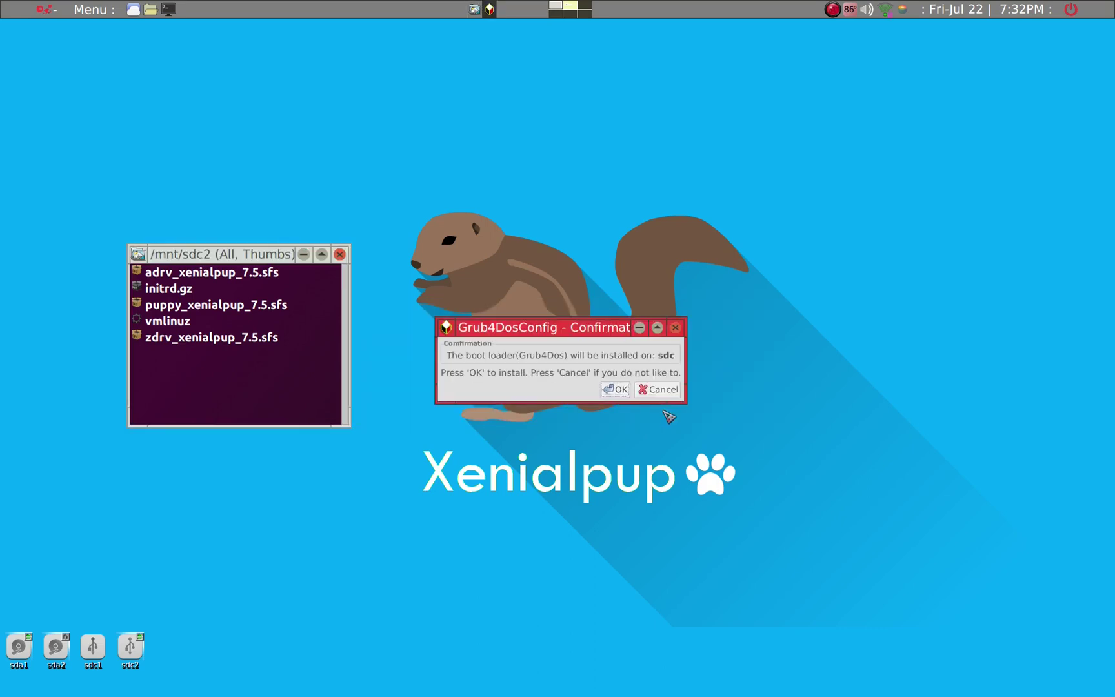
# Confirm the Grub4Dos install on sdc, then open sdc1 to check grldr and menu.lst
pyautogui.click(616, 390)
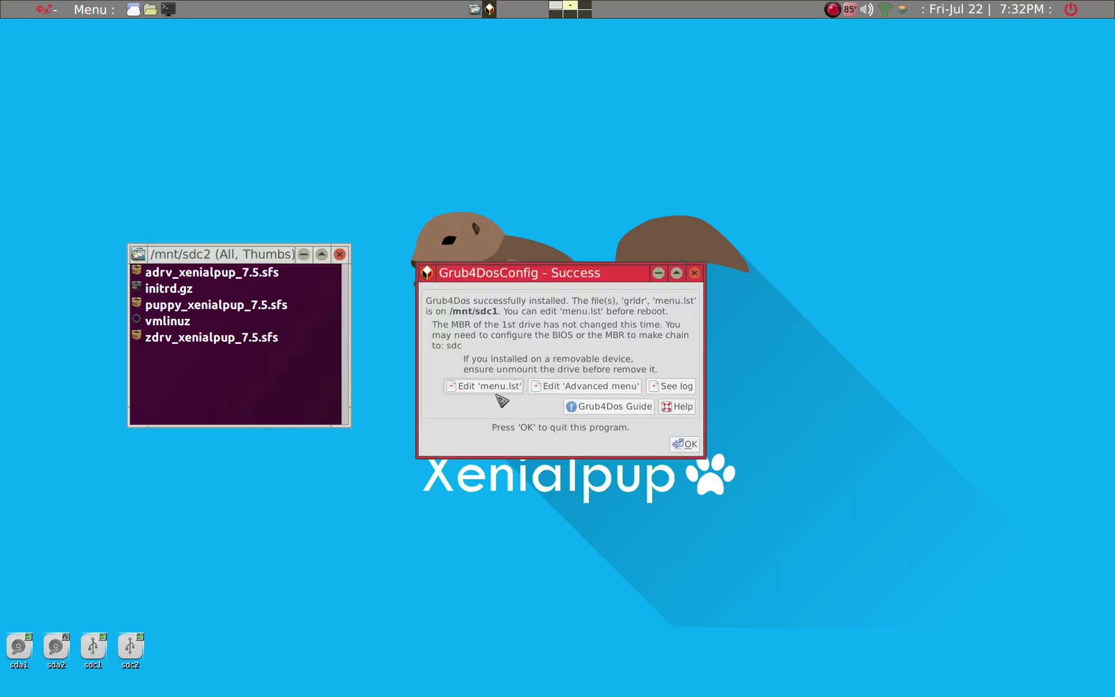
pyautogui.click(687, 444)
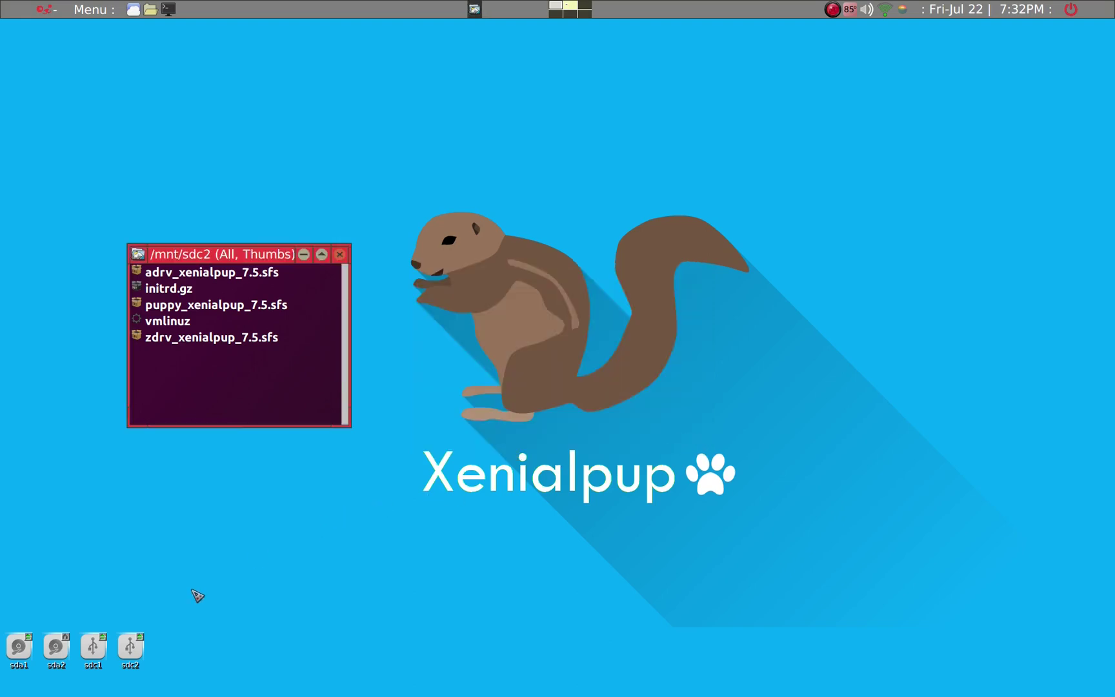
pyautogui.click(94, 657)
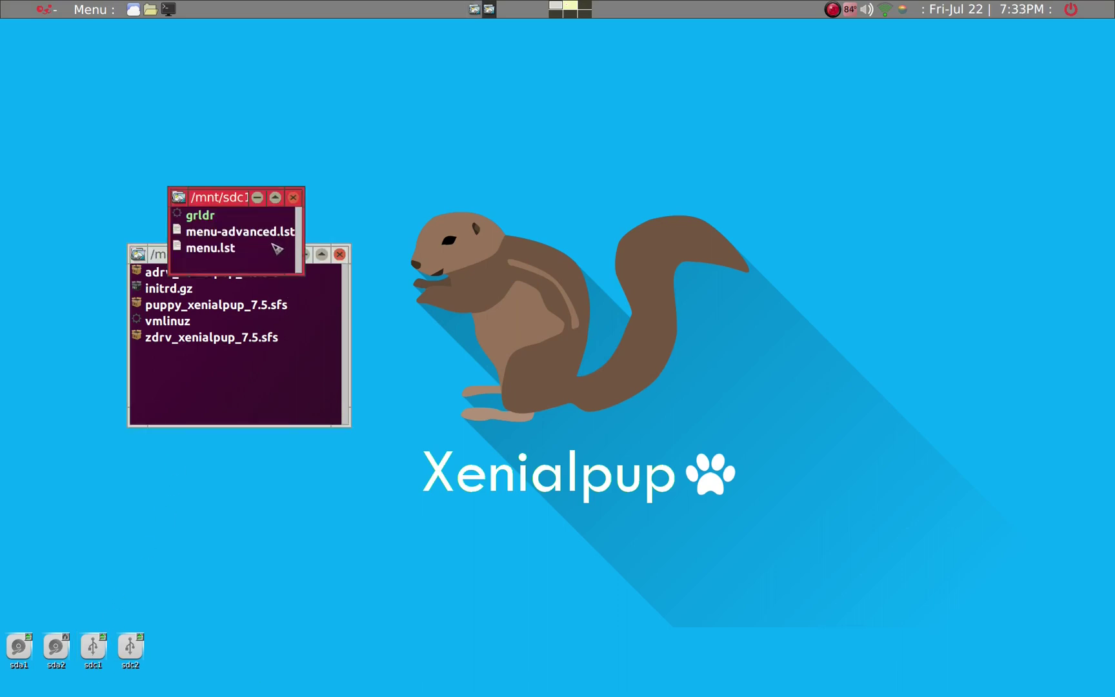